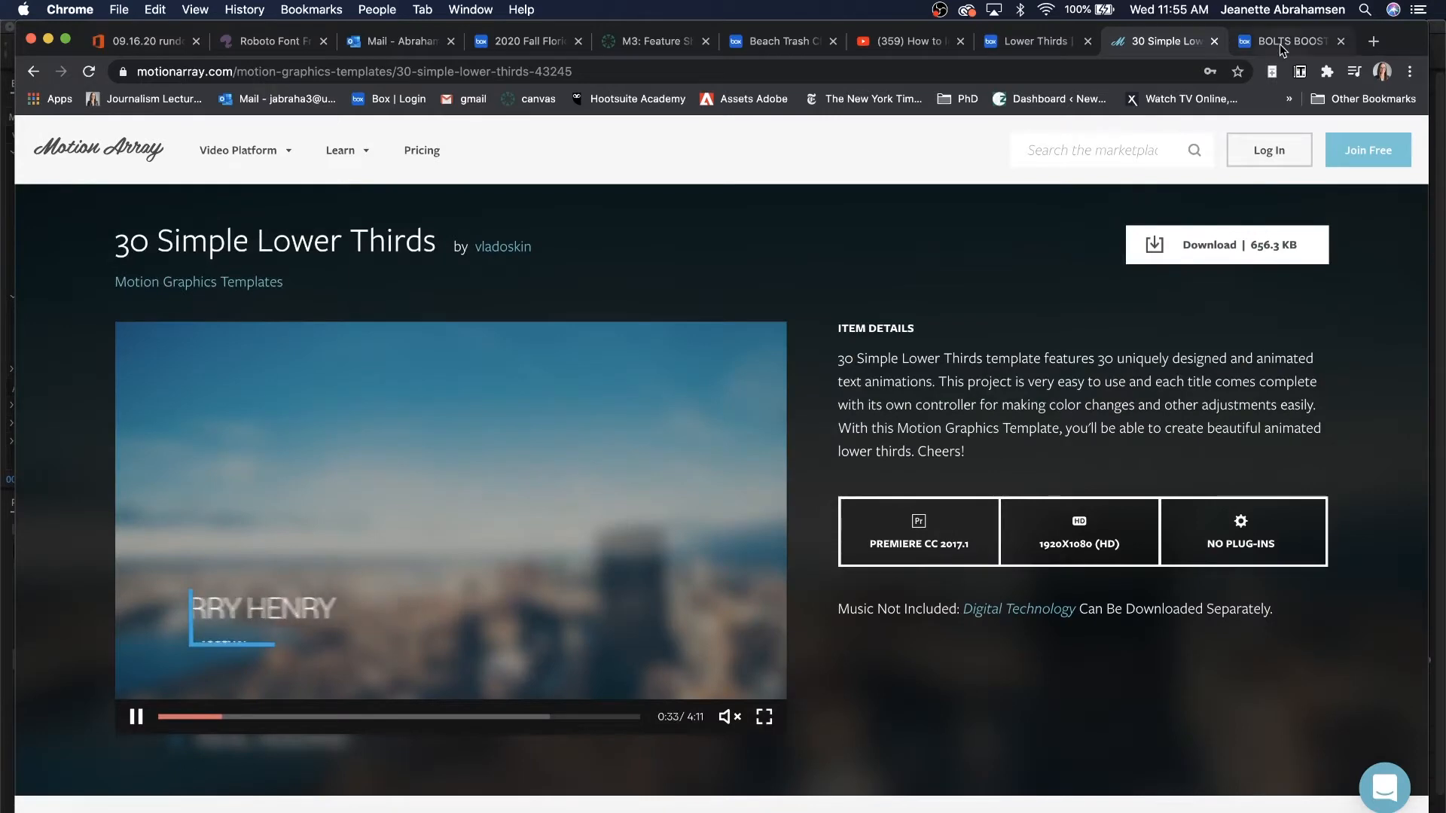
From the Box folder, download the 30-simple-lower-thirds zip and the Roboto-Medium.ttf font.
left_click(1026, 42)
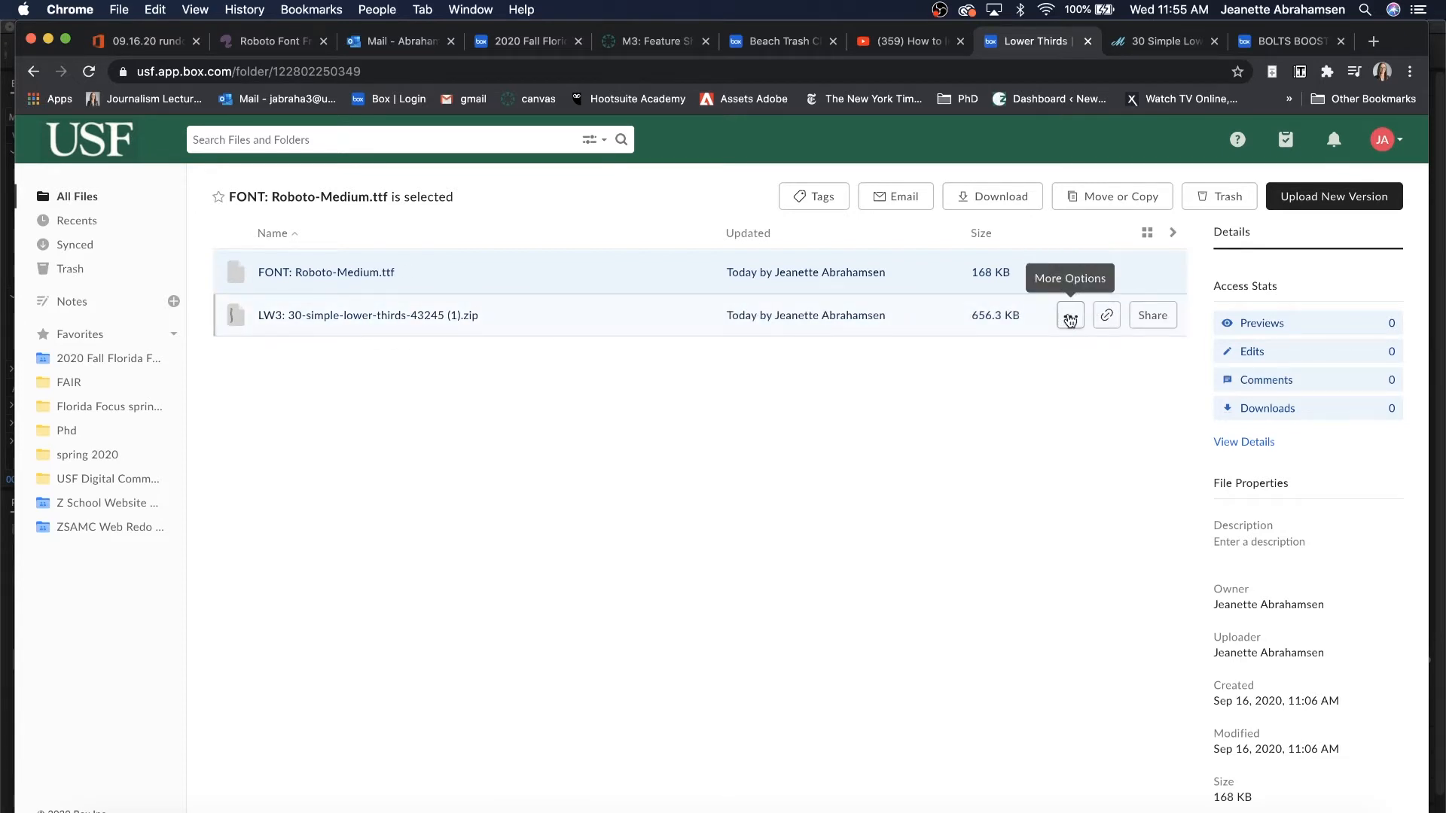
left_click(1071, 318)
left_click(939, 453)
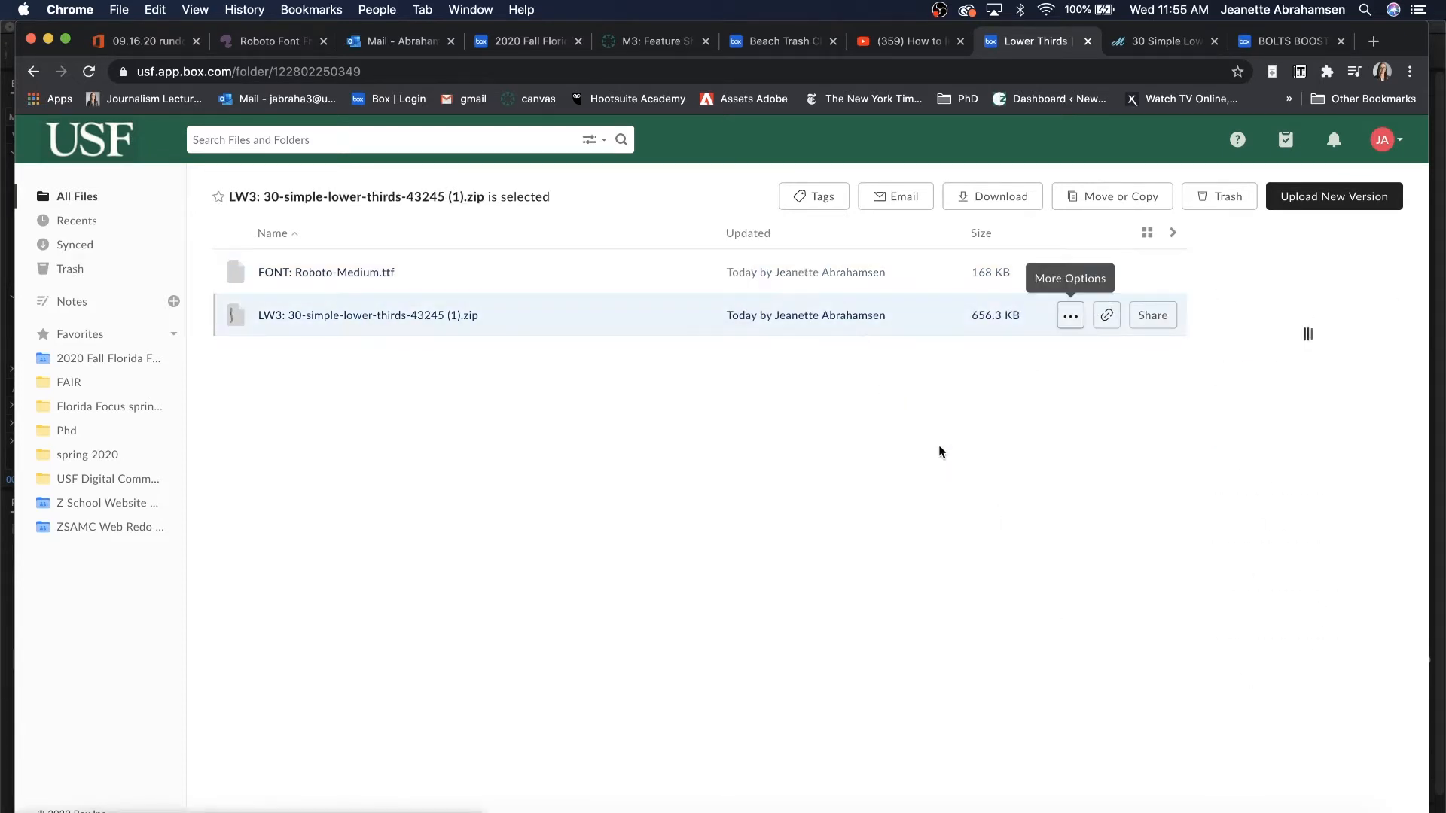
left_click(1070, 272)
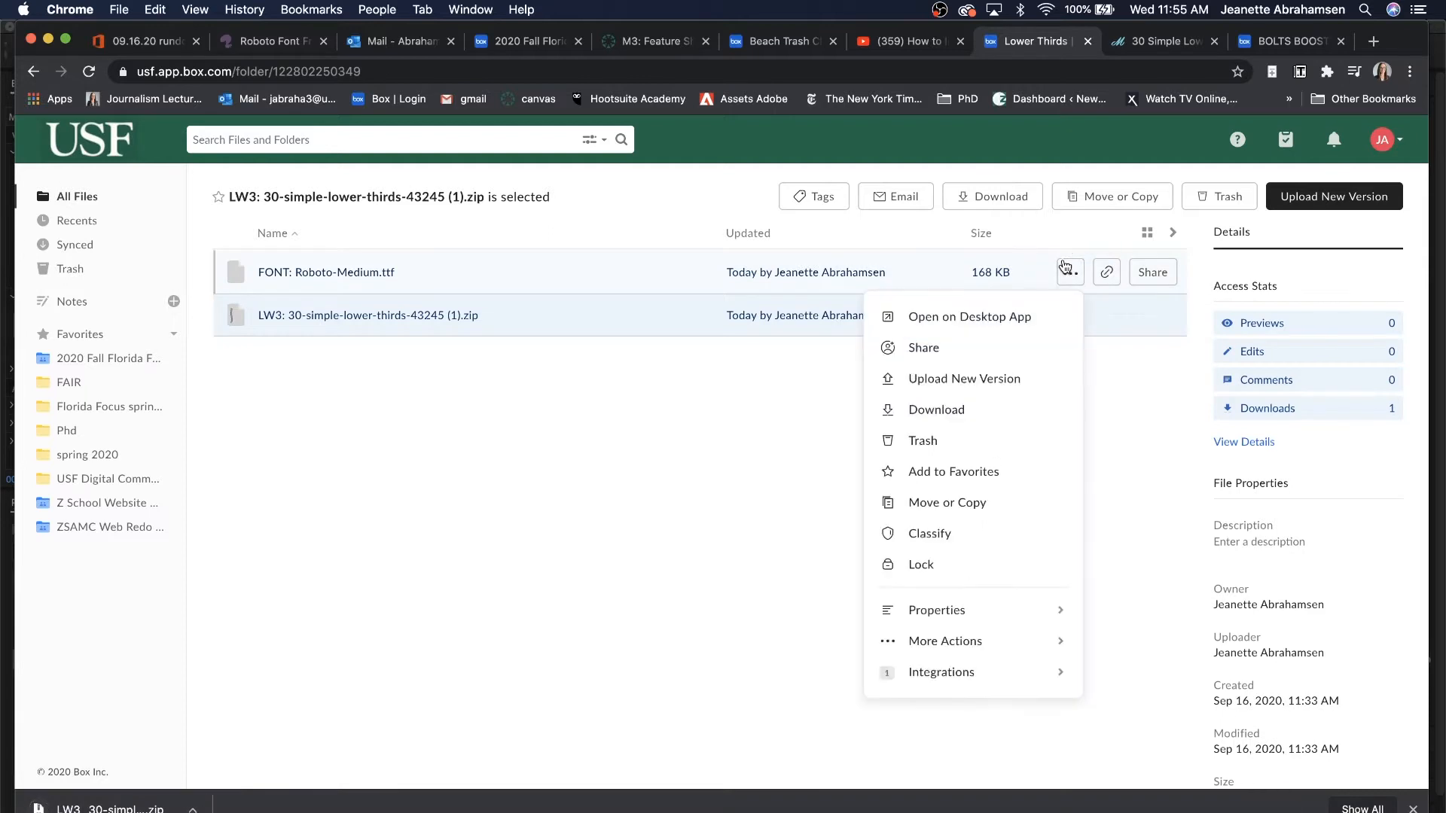
left_click(925, 419)
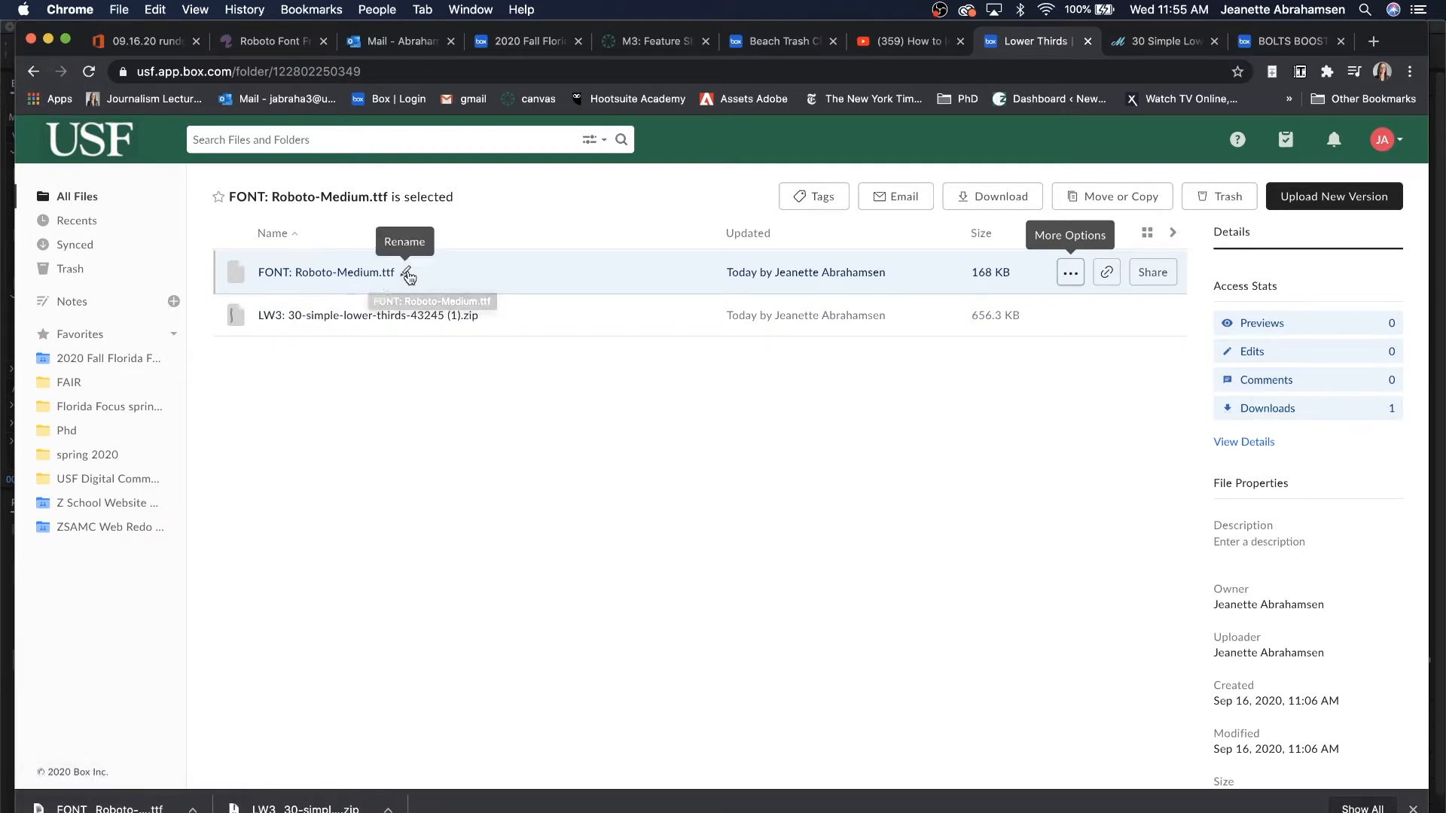
left_click(116, 812)
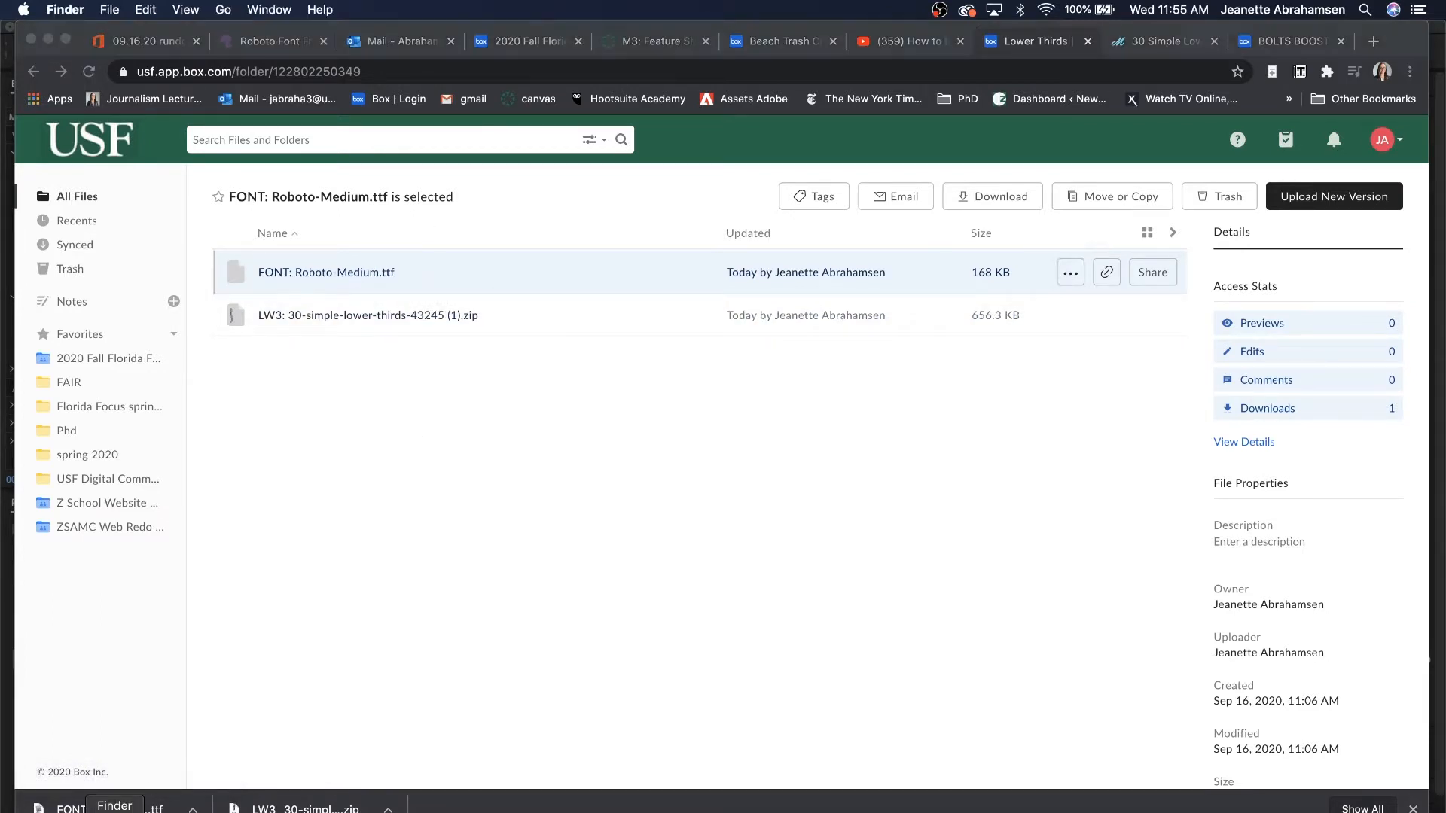
In Downloads, extract the lower-thirds zip and open Roboto-Medium.ttf in Font Book.
left_click(794, 339)
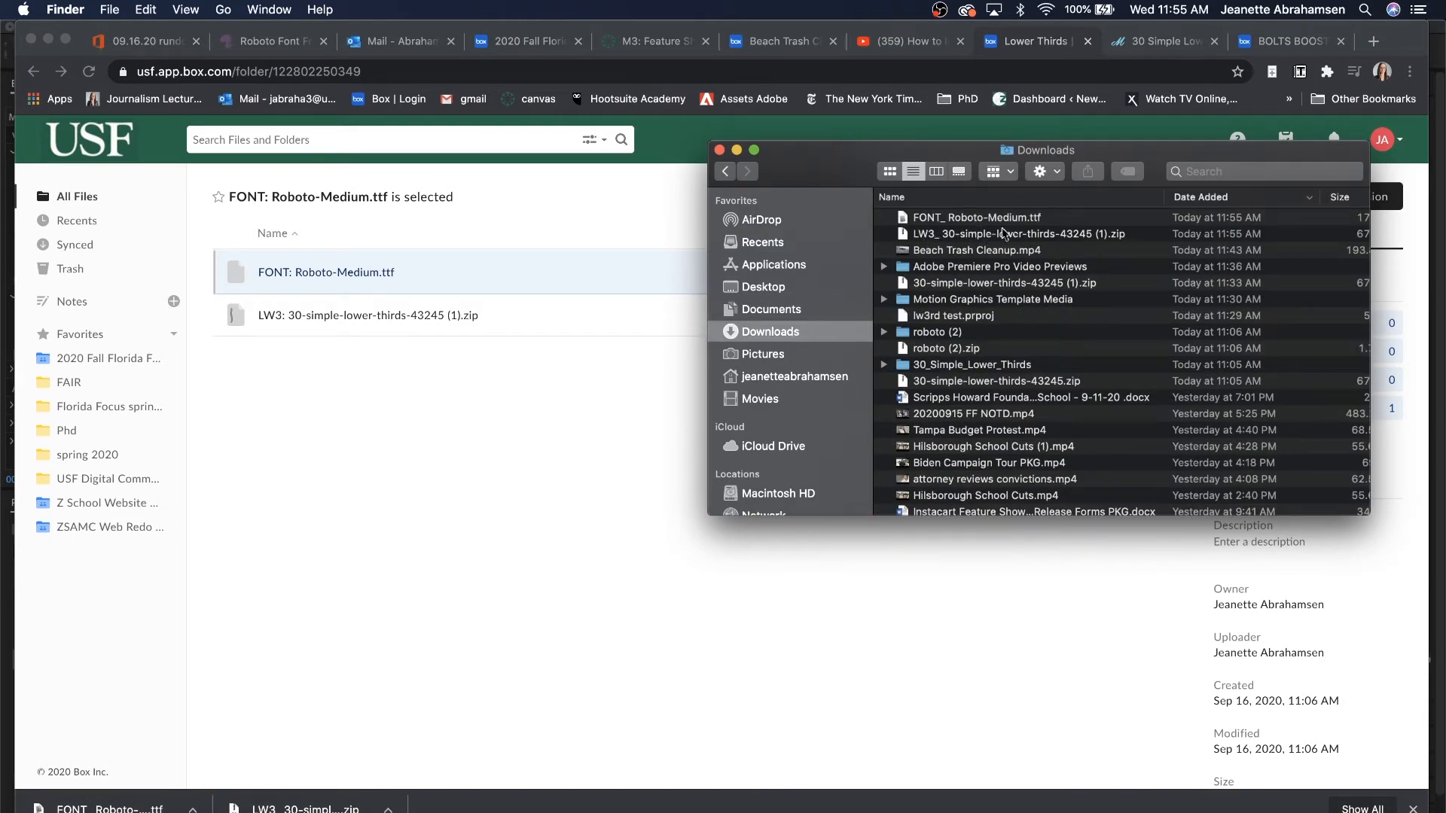
double_click(1040, 235)
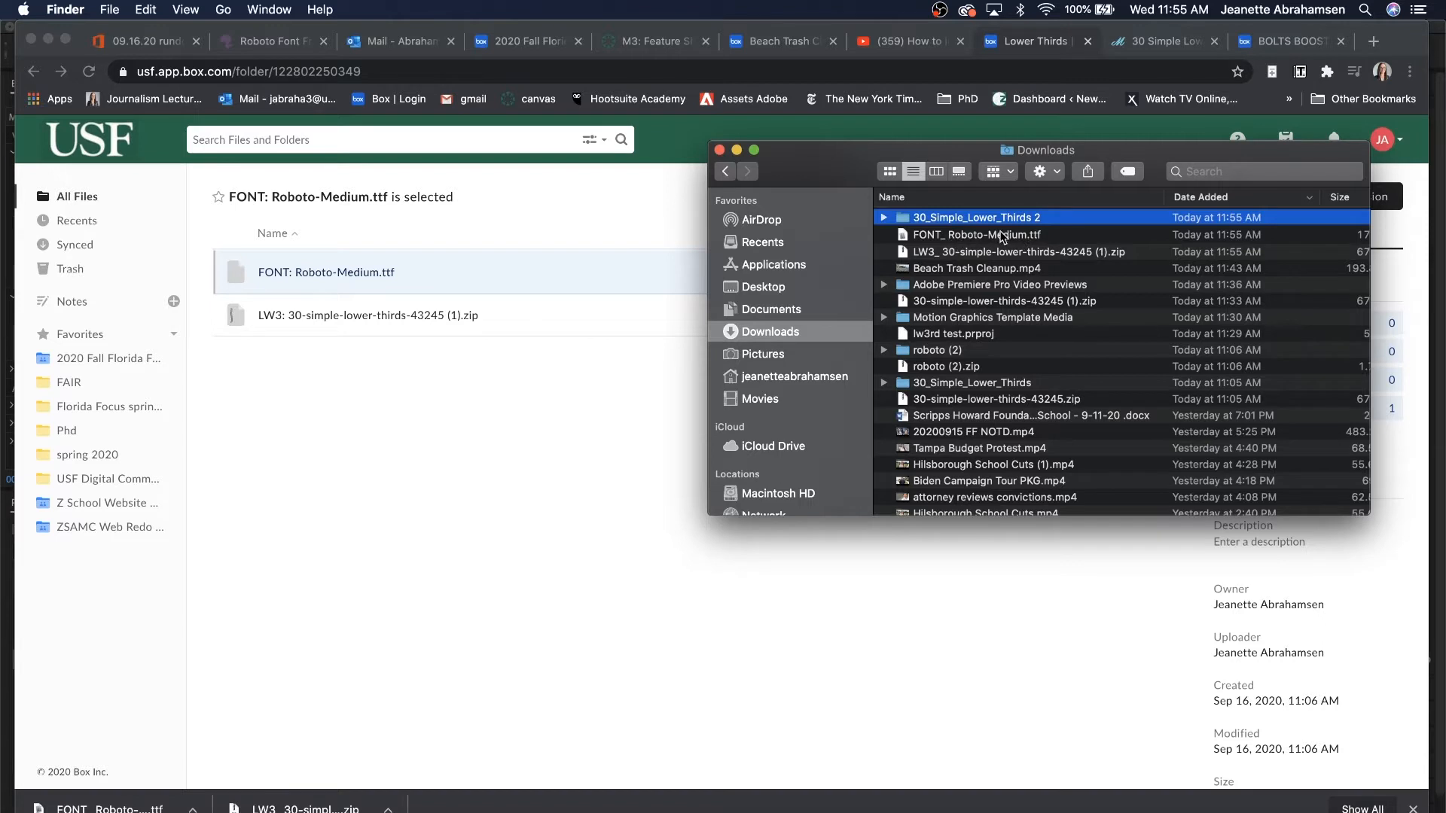
double_click(991, 234)
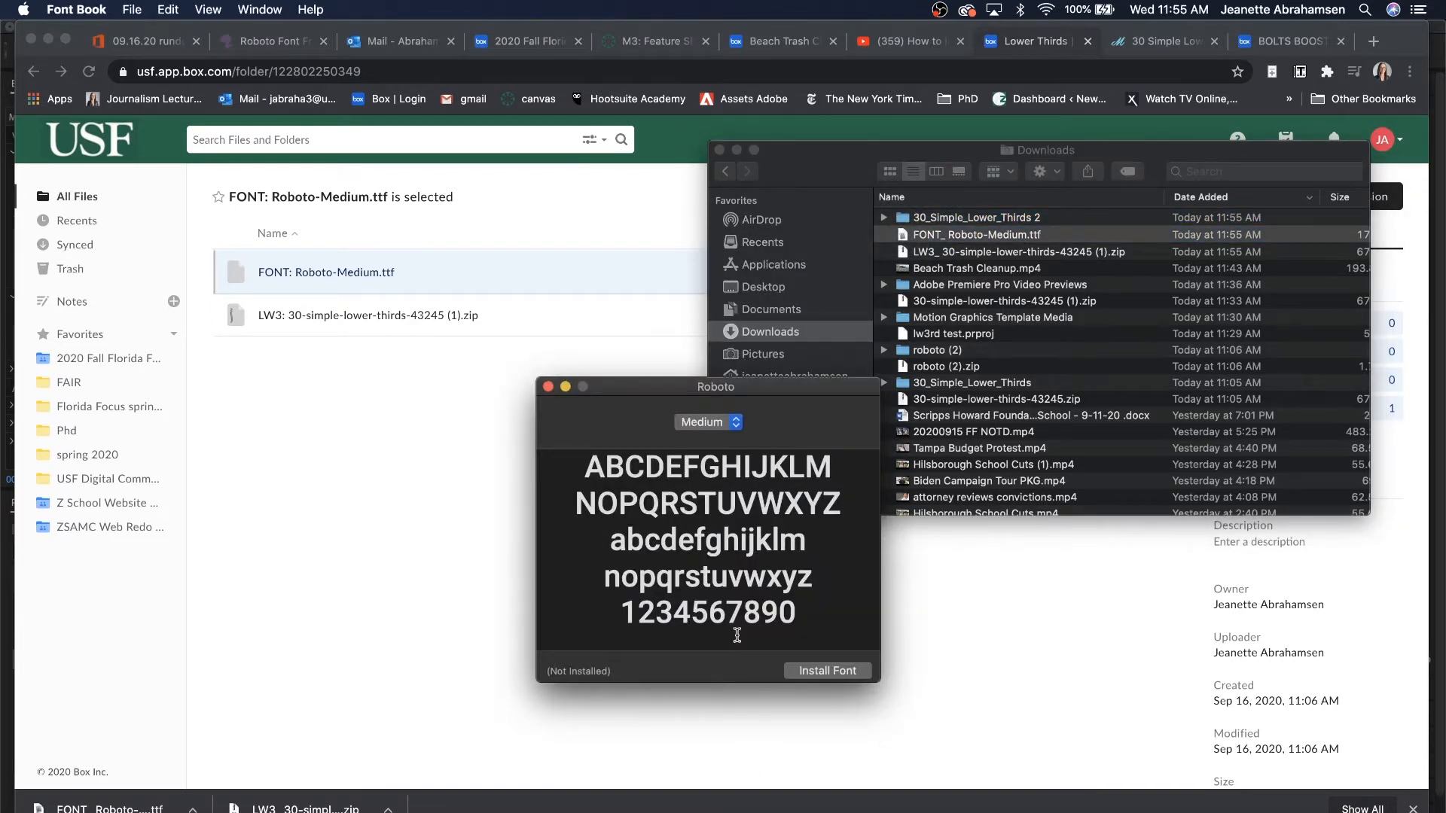
Install the Roboto Medium font from Font Book, then return to Premiere Pro.
left_click(826, 671)
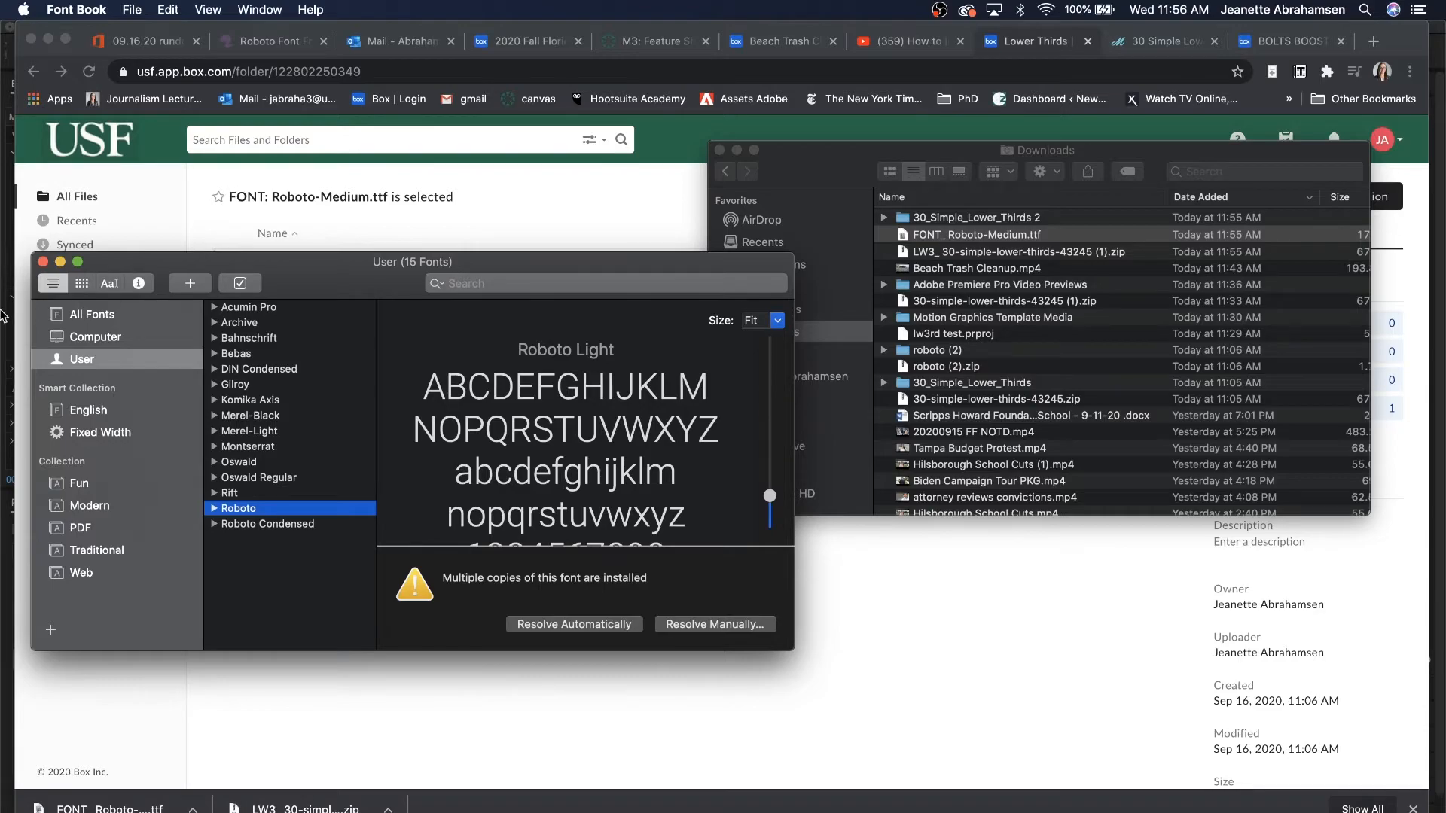
left_click(1091, 804)
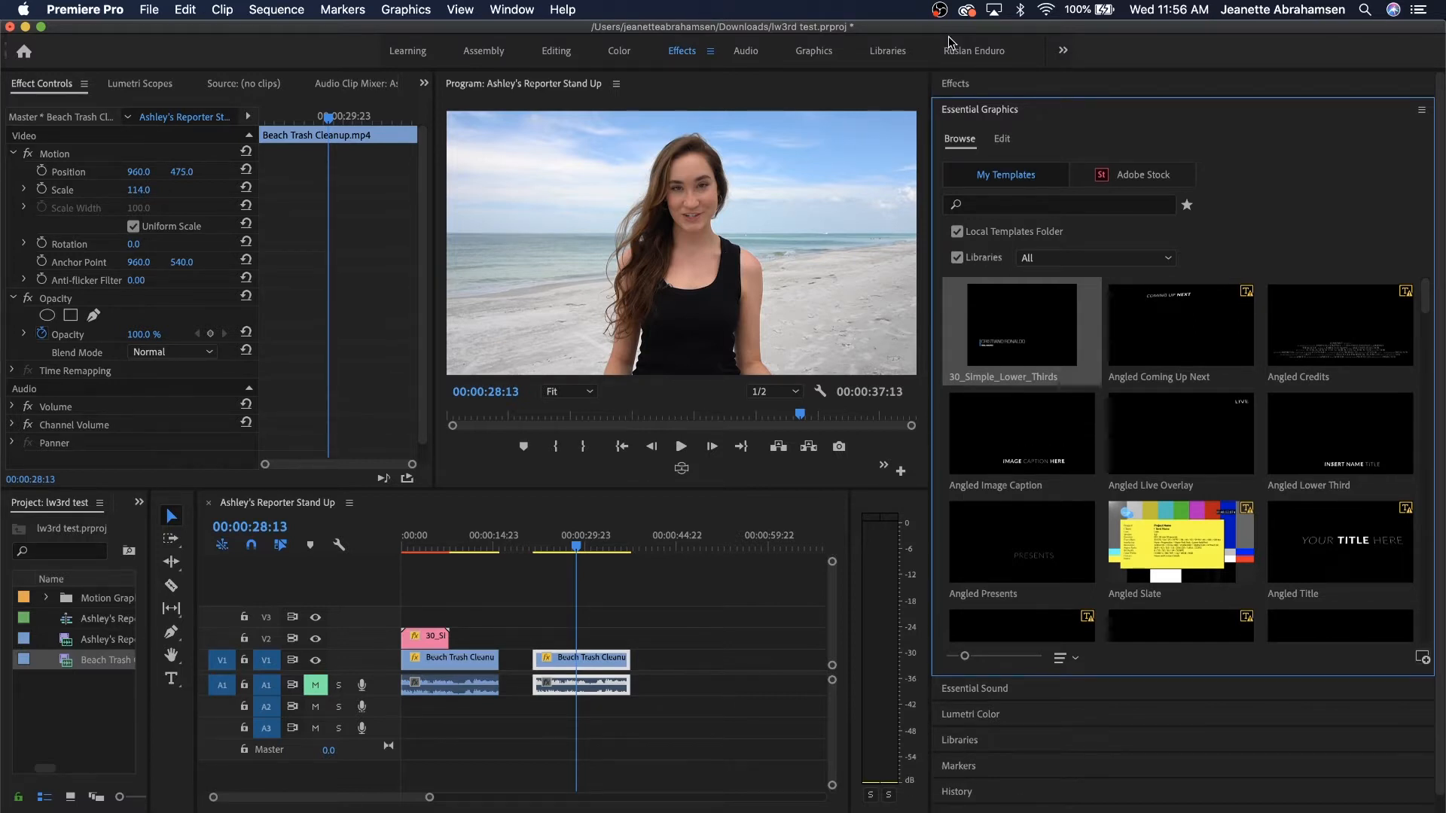
left_click(1049, 114)
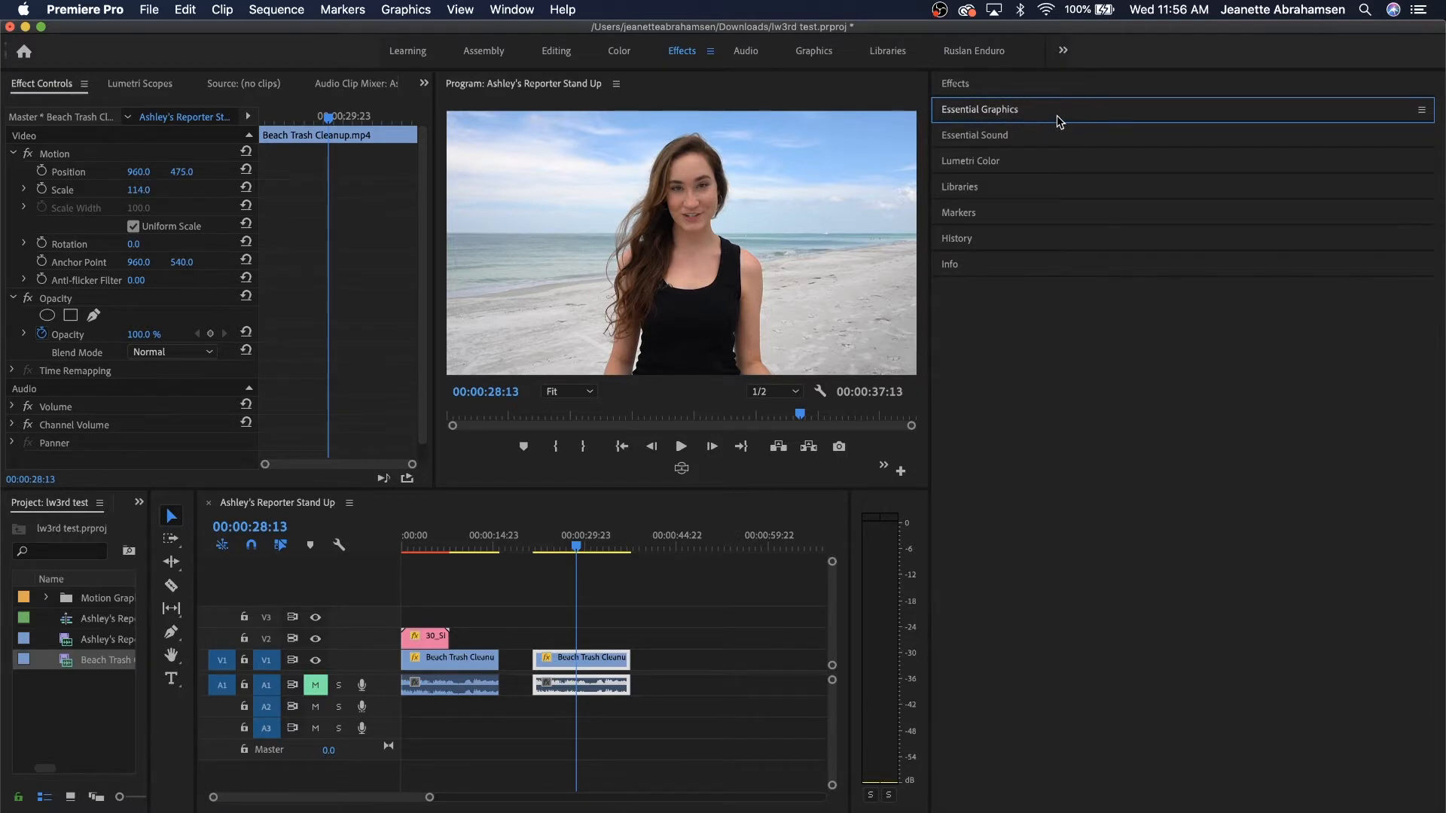
left_click(1058, 119)
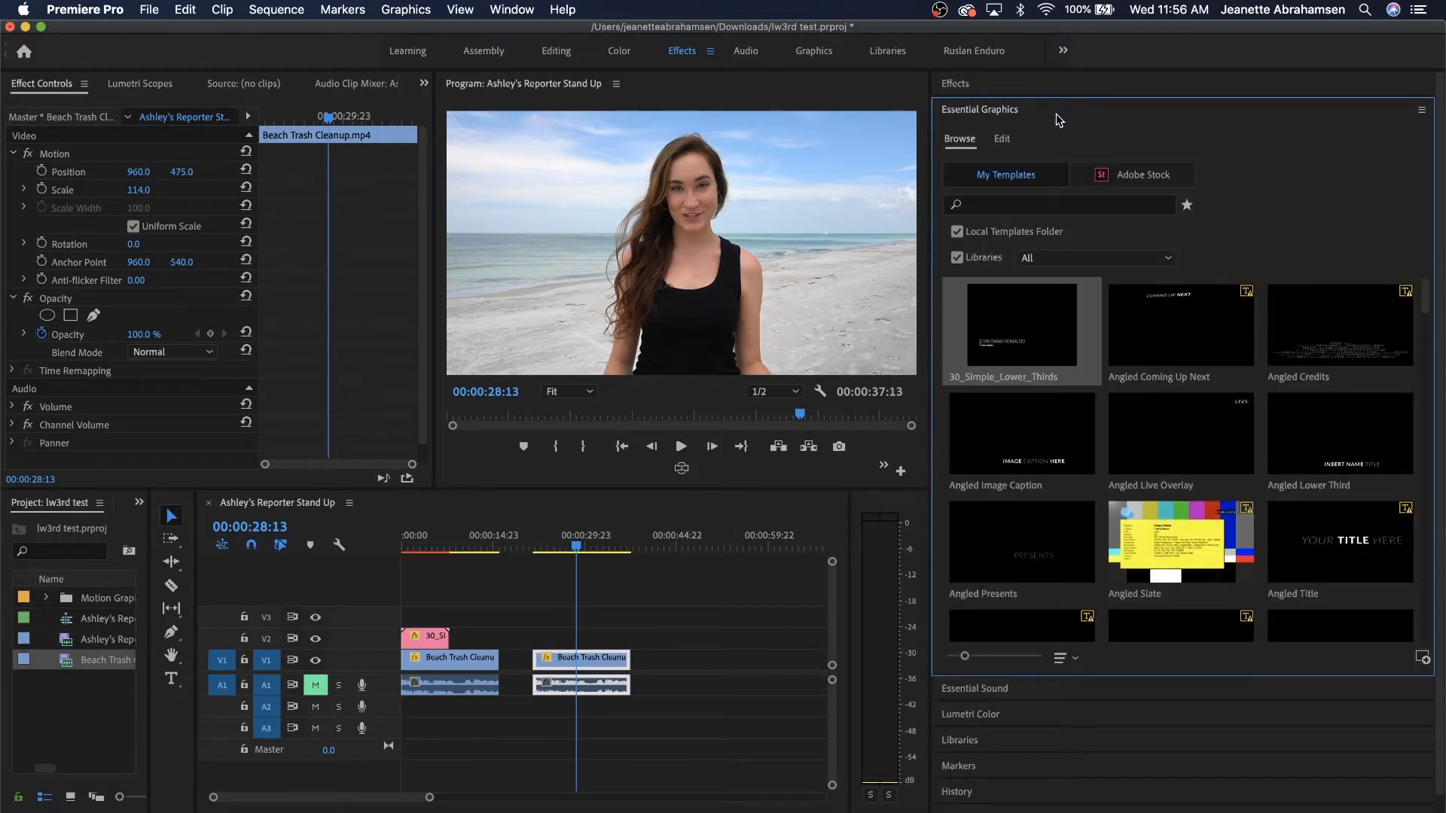
left_click(1423, 658)
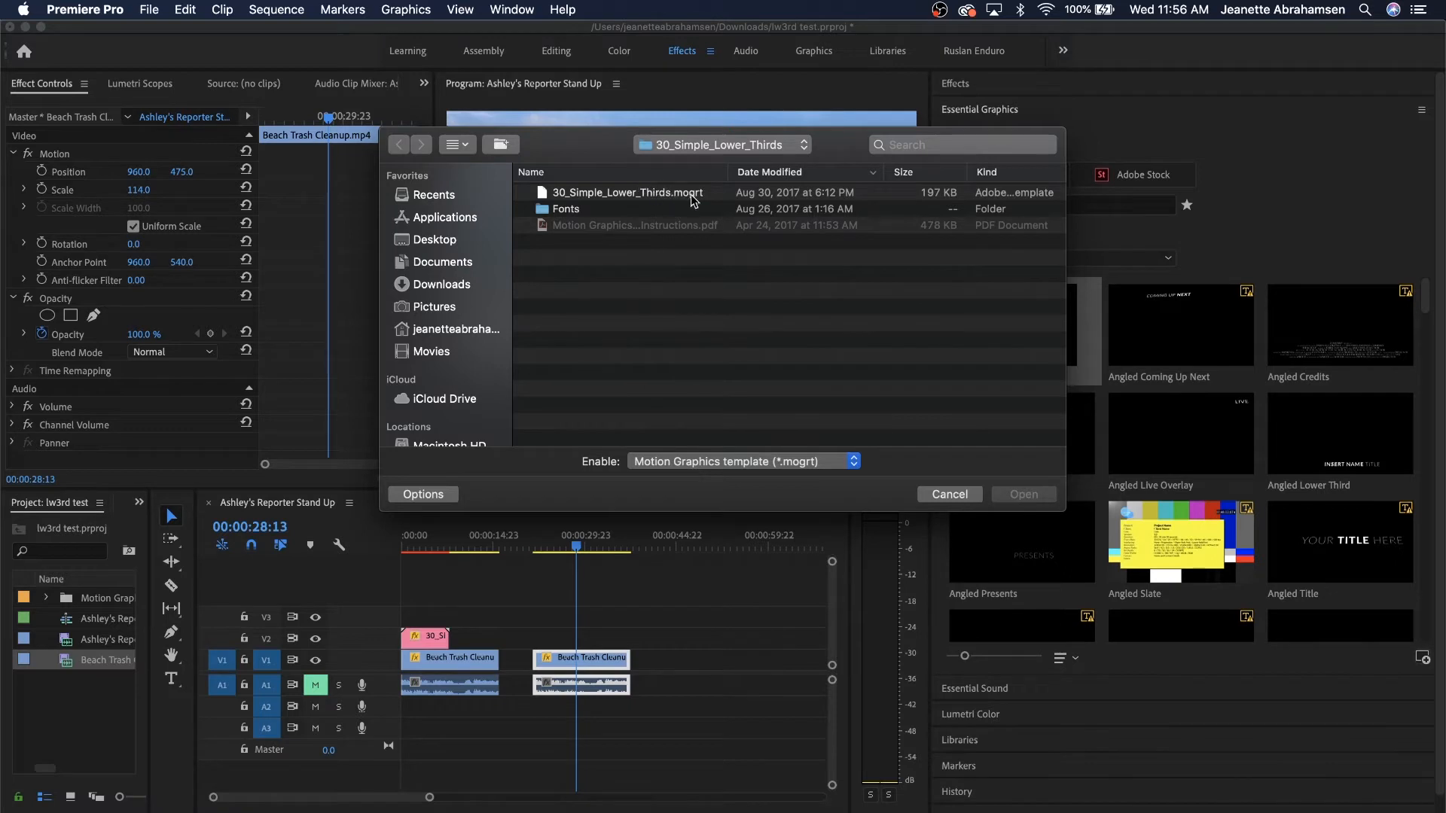
left_click(655, 195)
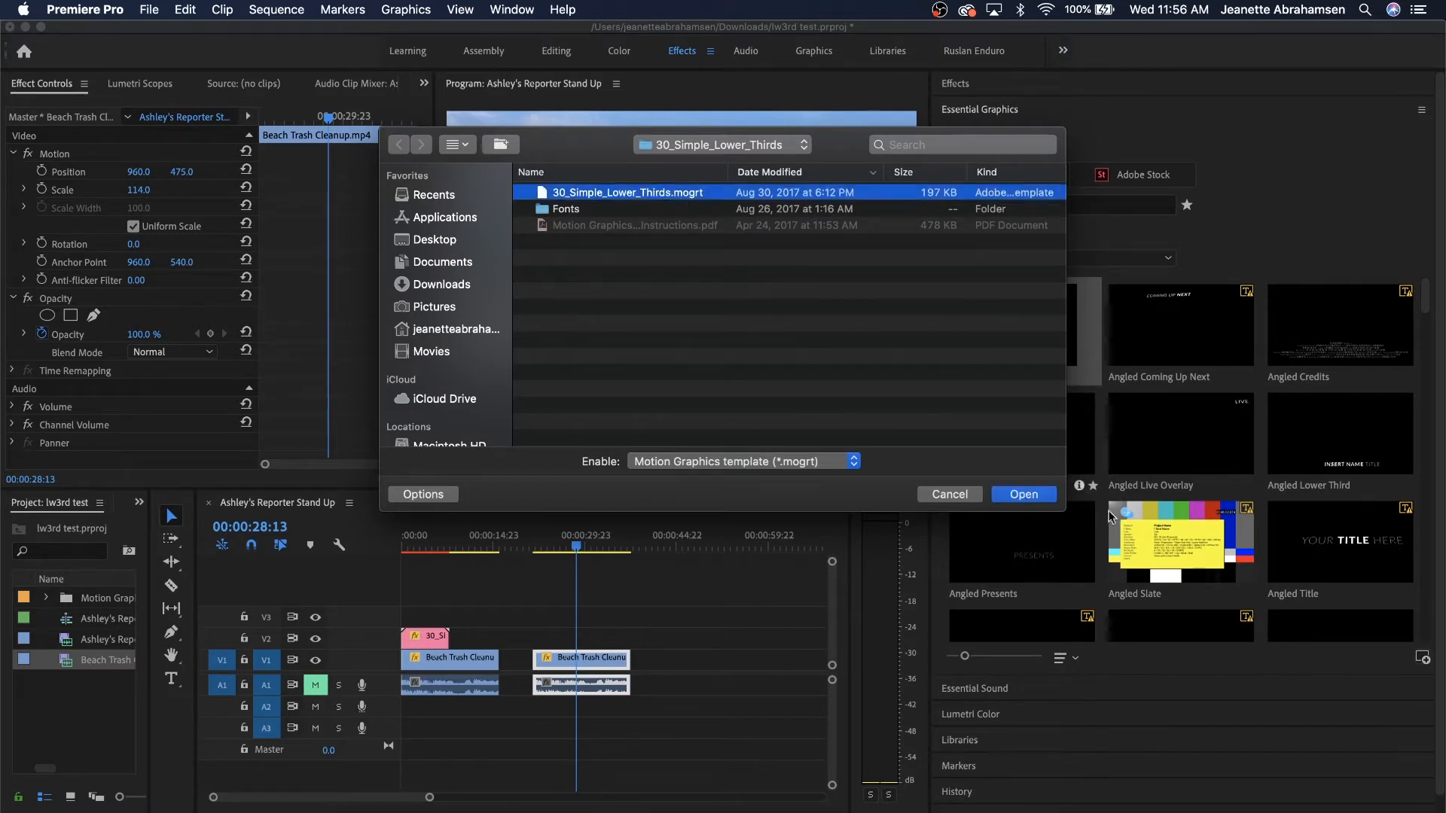
left_click(951, 495)
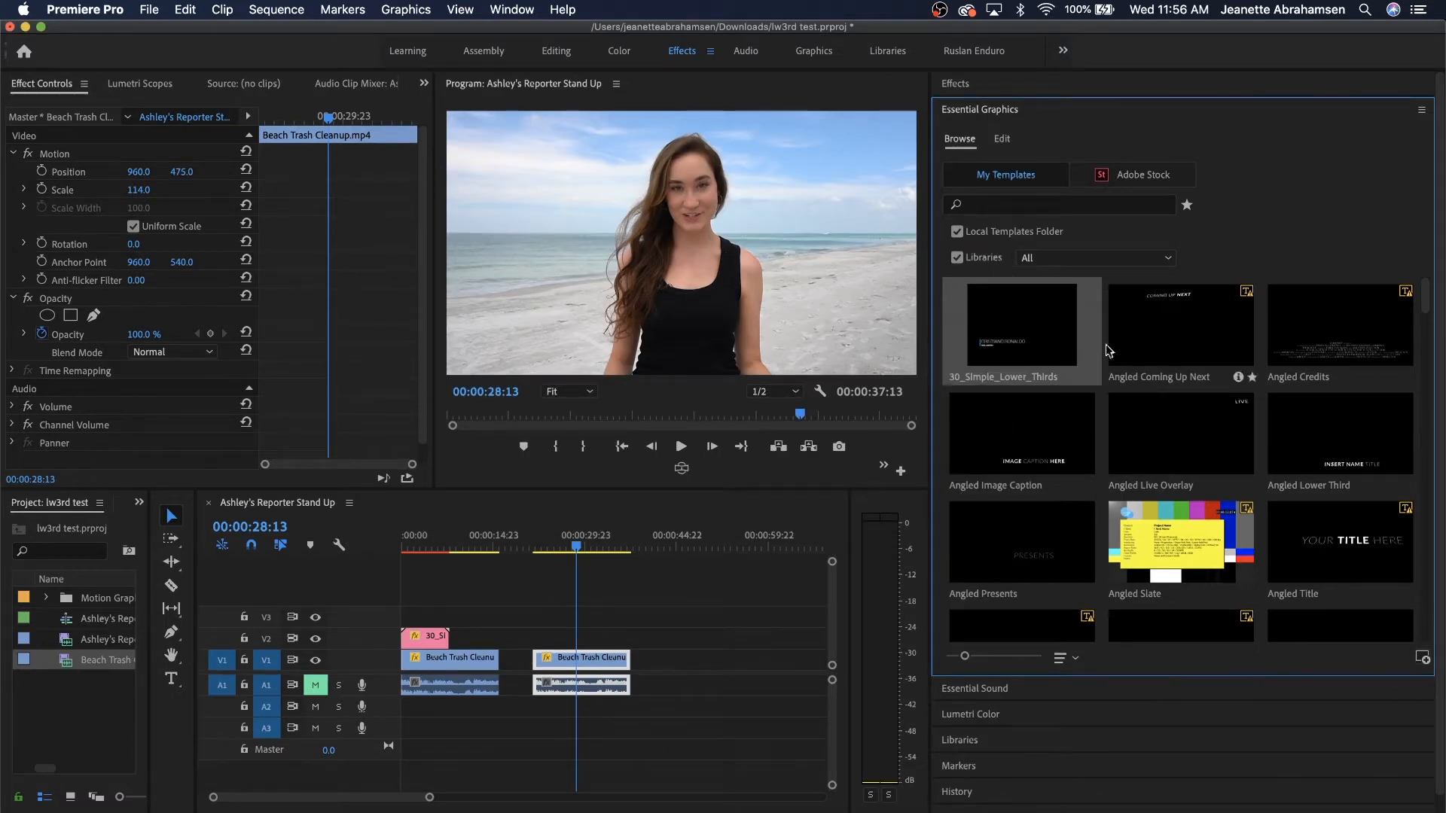
mouse_move(979, 422)
left_click(421, 541)
left_click_drag(420, 541, 403, 541)
key("space")
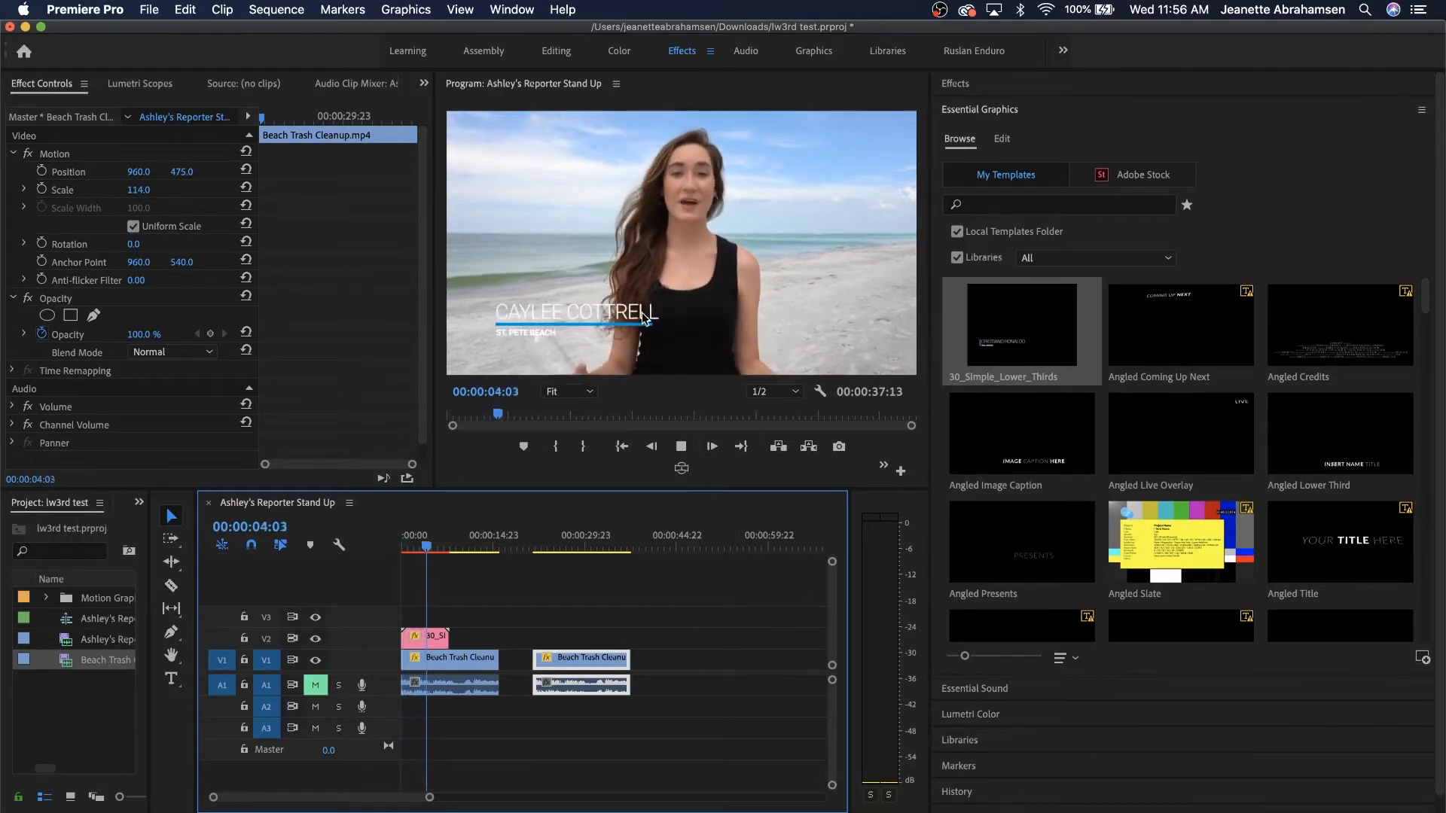
left_click(681, 446)
left_click_drag(432, 539, 422, 539)
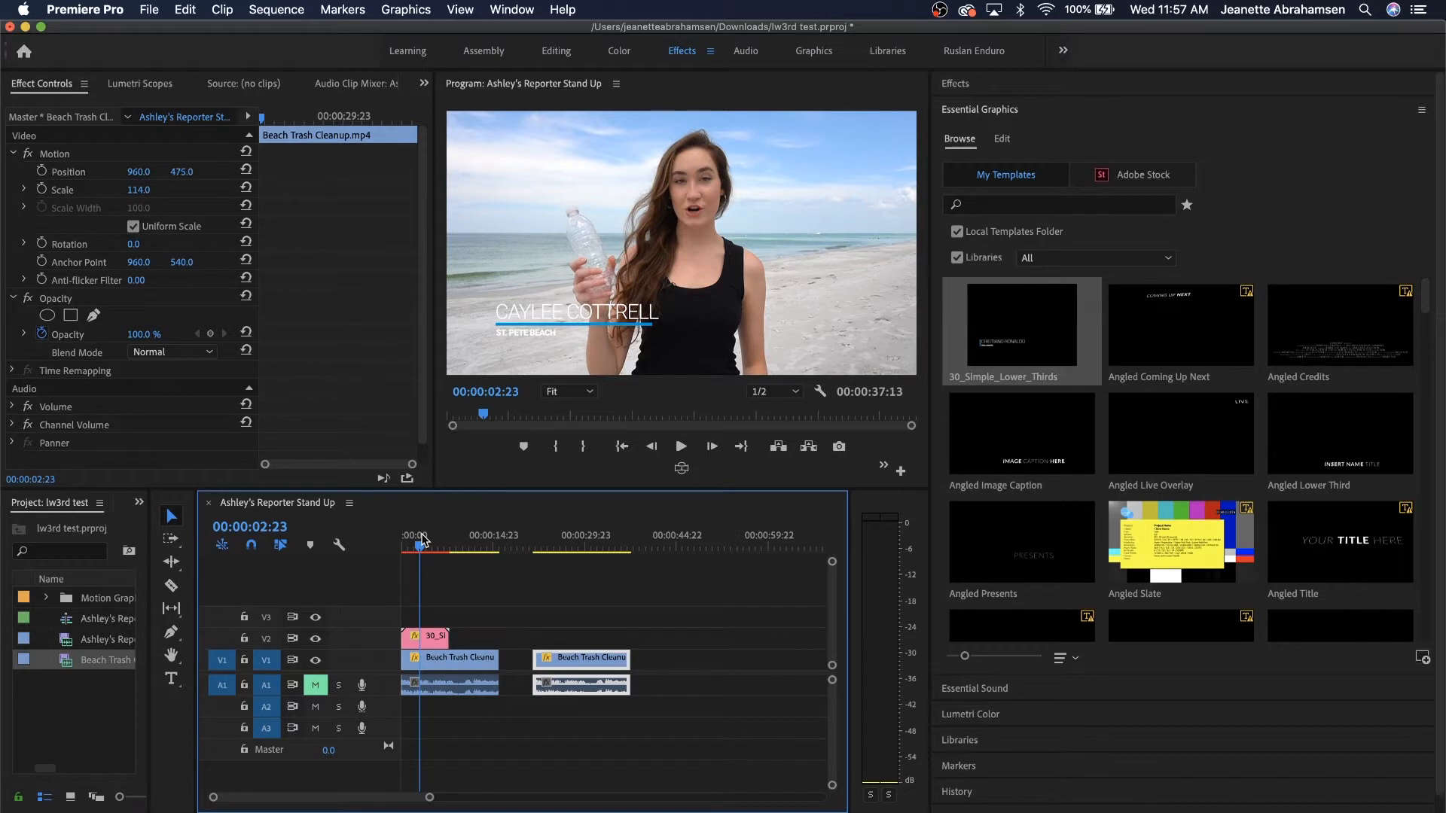
left_click_drag(420, 547, 557, 559)
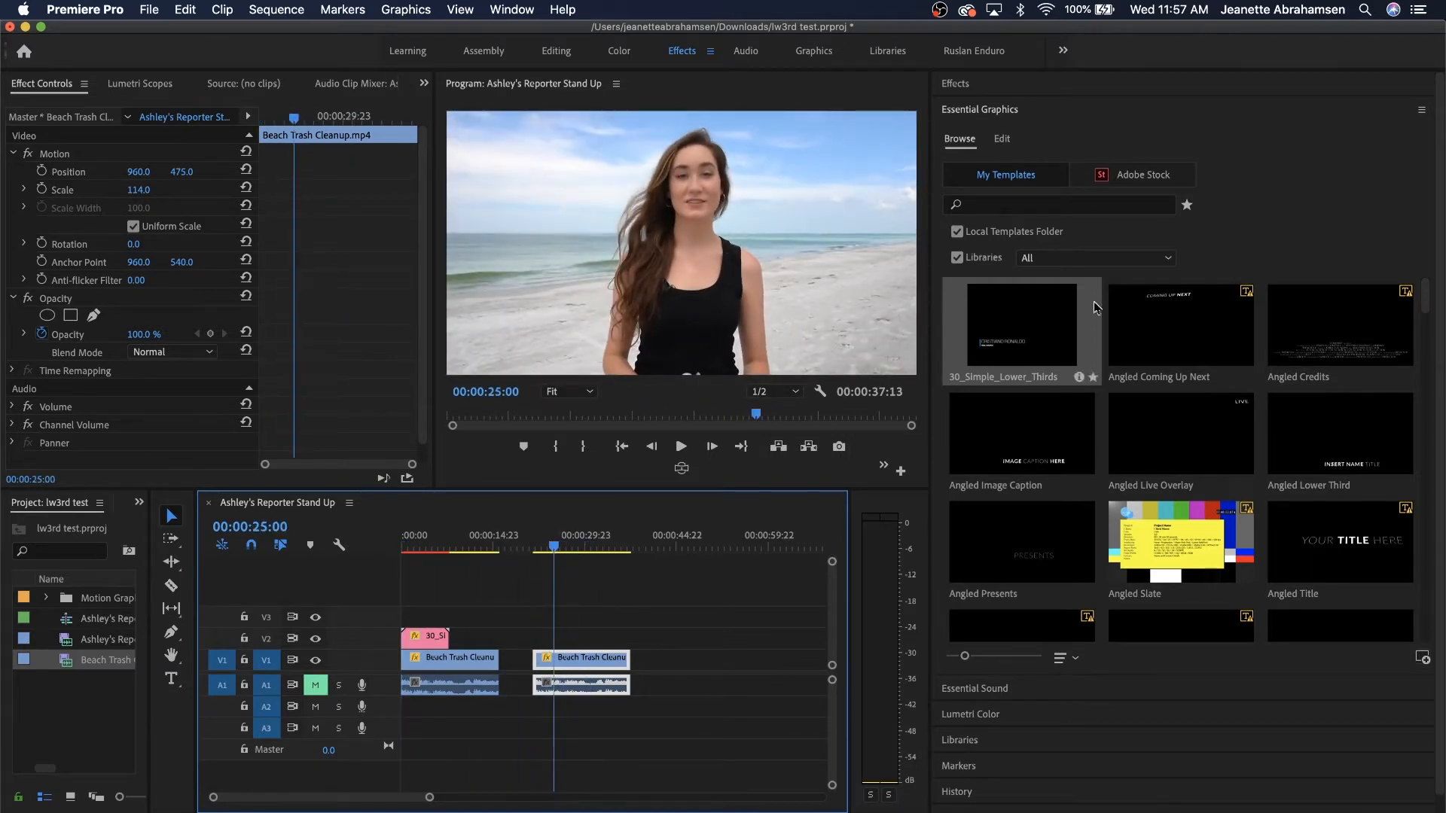
Place 30_Simple_Lower_Thirds on V2 above the second Beach Trash Cleanup clip.
left_click_drag(1031, 337, 544, 640)
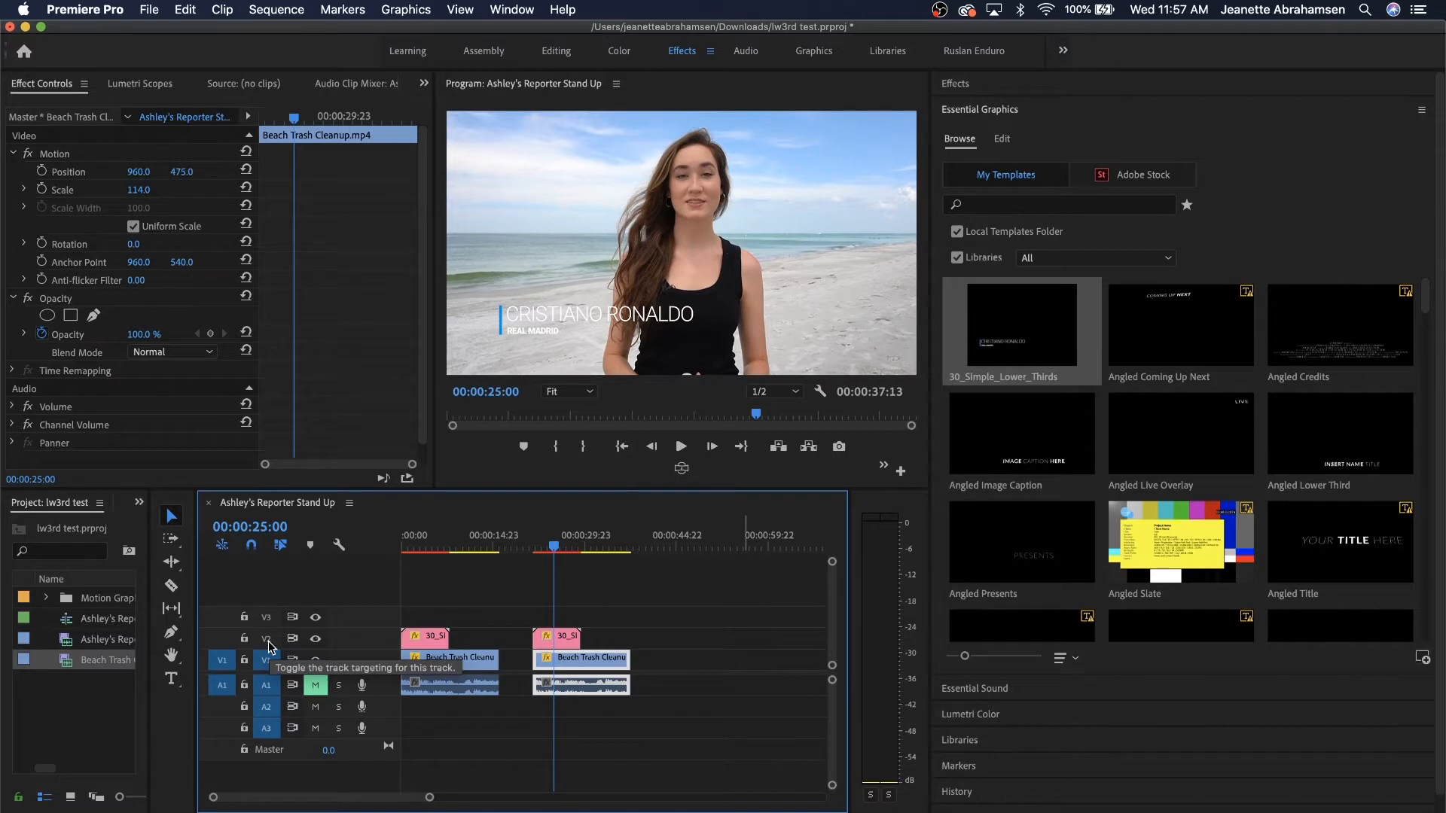
left_click_drag(553, 550, 549, 548)
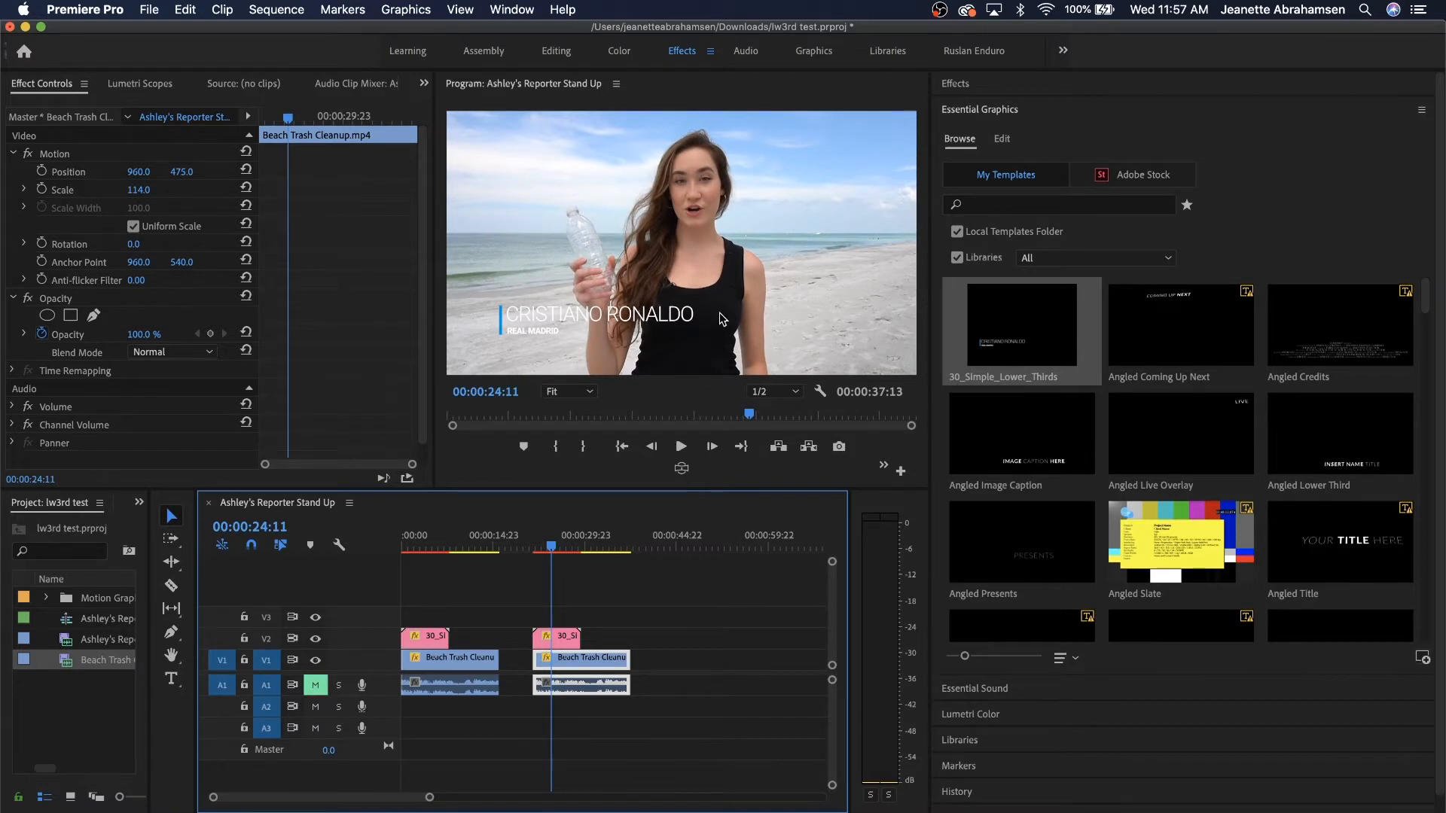
Select the V2 lower-third clip in Essential Graphics Edit to expose its text fields, then go to Chrome.
left_click(1002, 139)
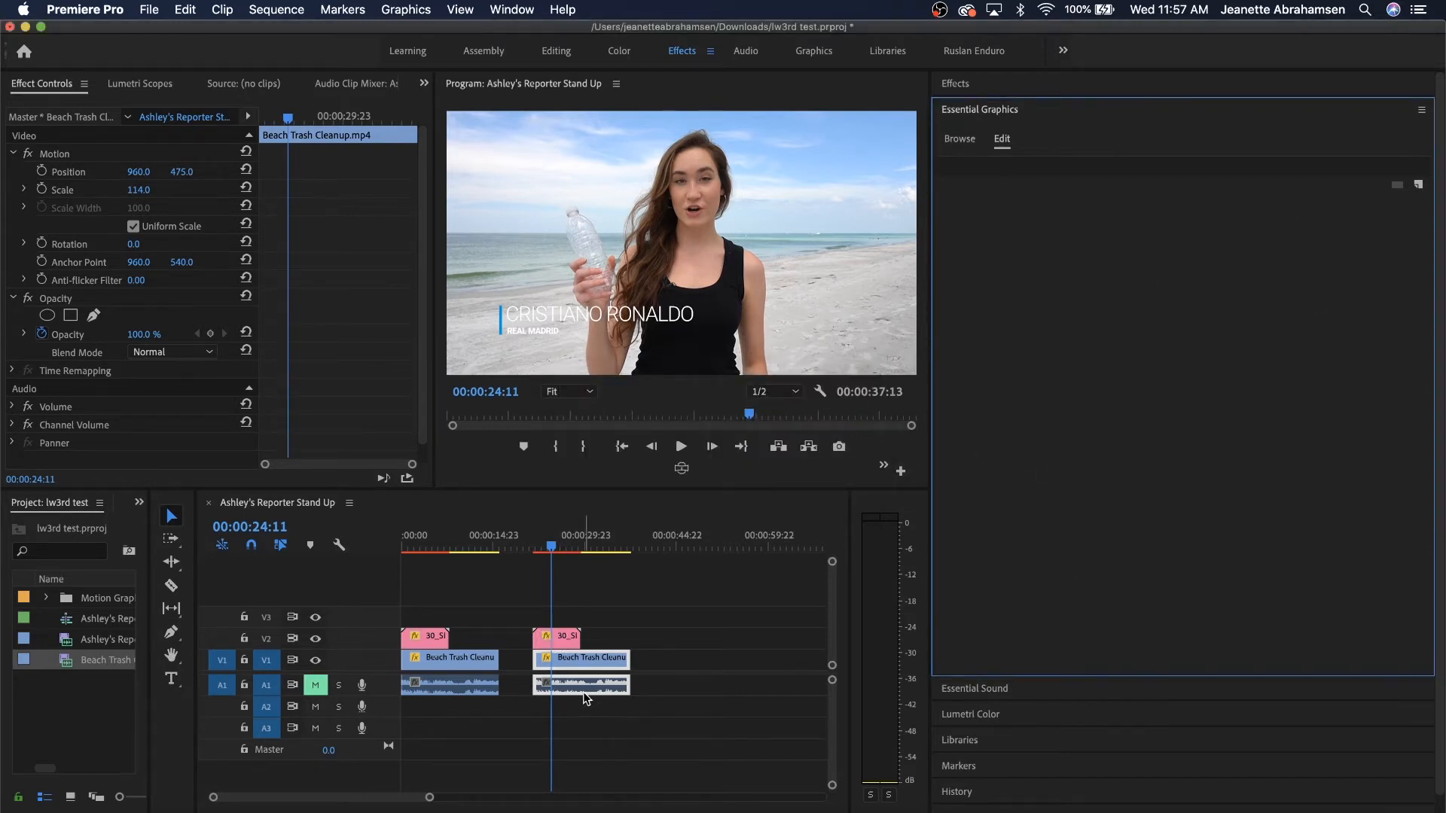
left_click(565, 643)
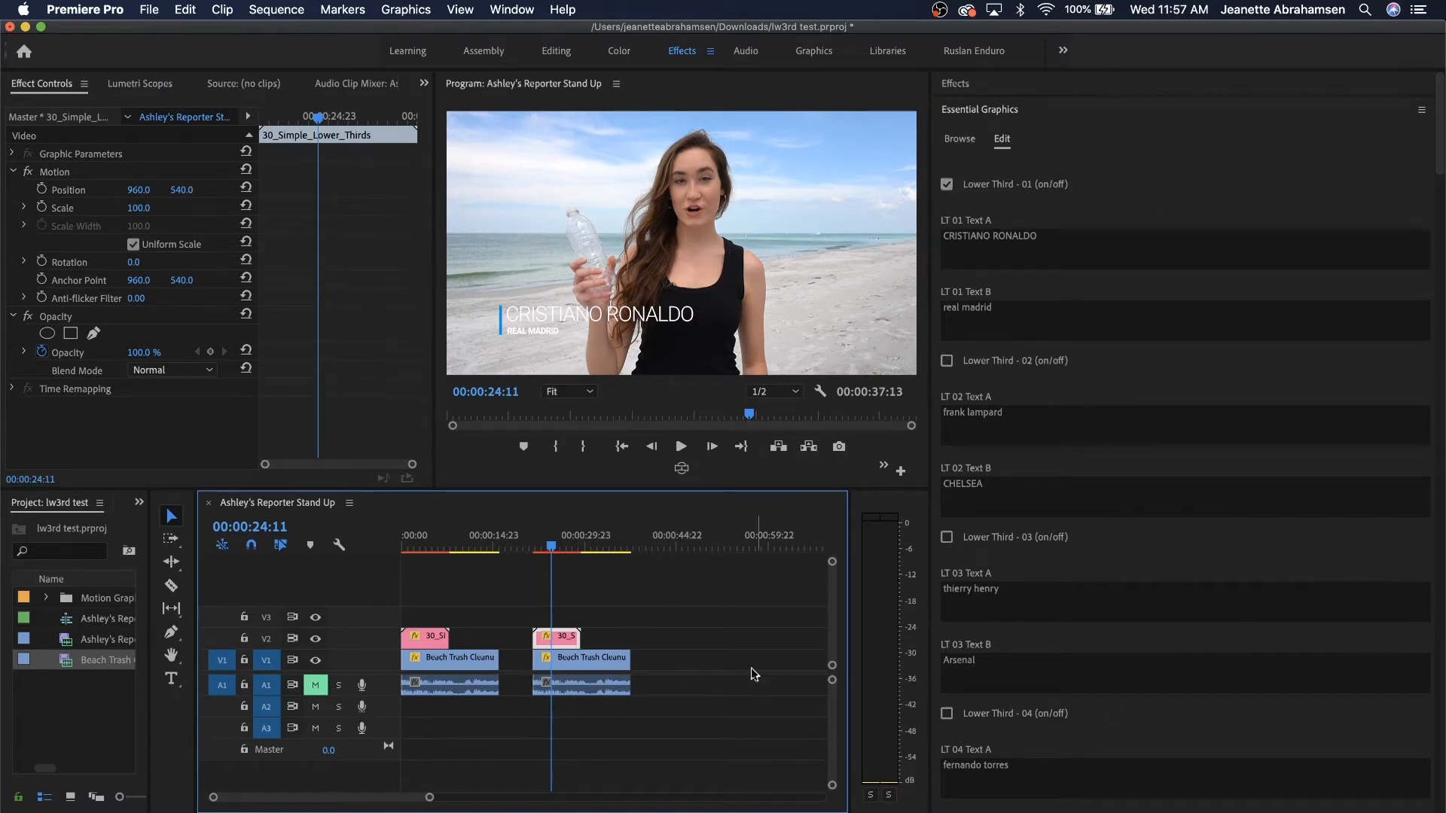
left_click(696, 812)
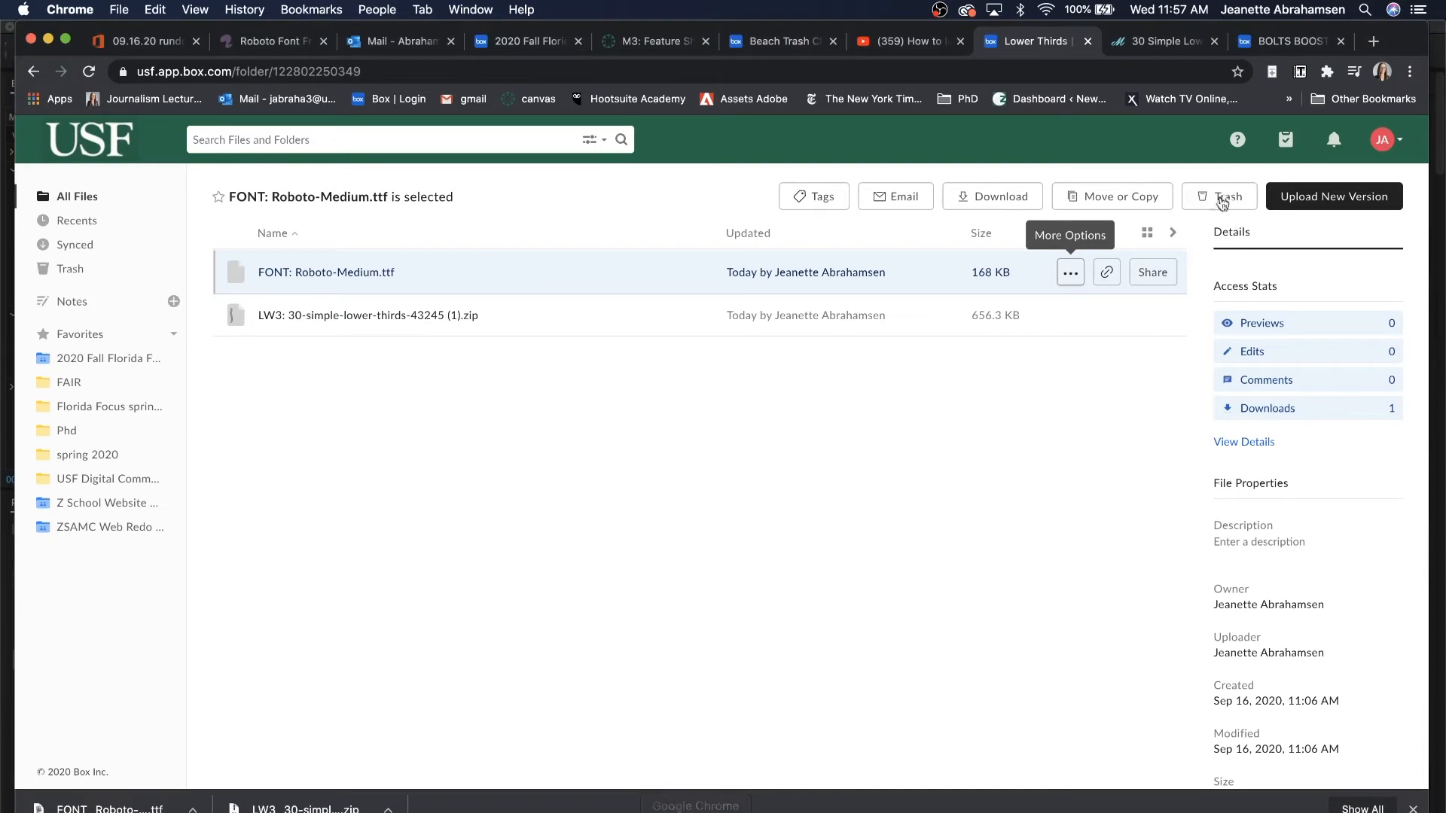
Rewatch the 30 Simple Lower Thirds preview from about 0:30, then return to Premiere Pro.
left_click(1177, 41)
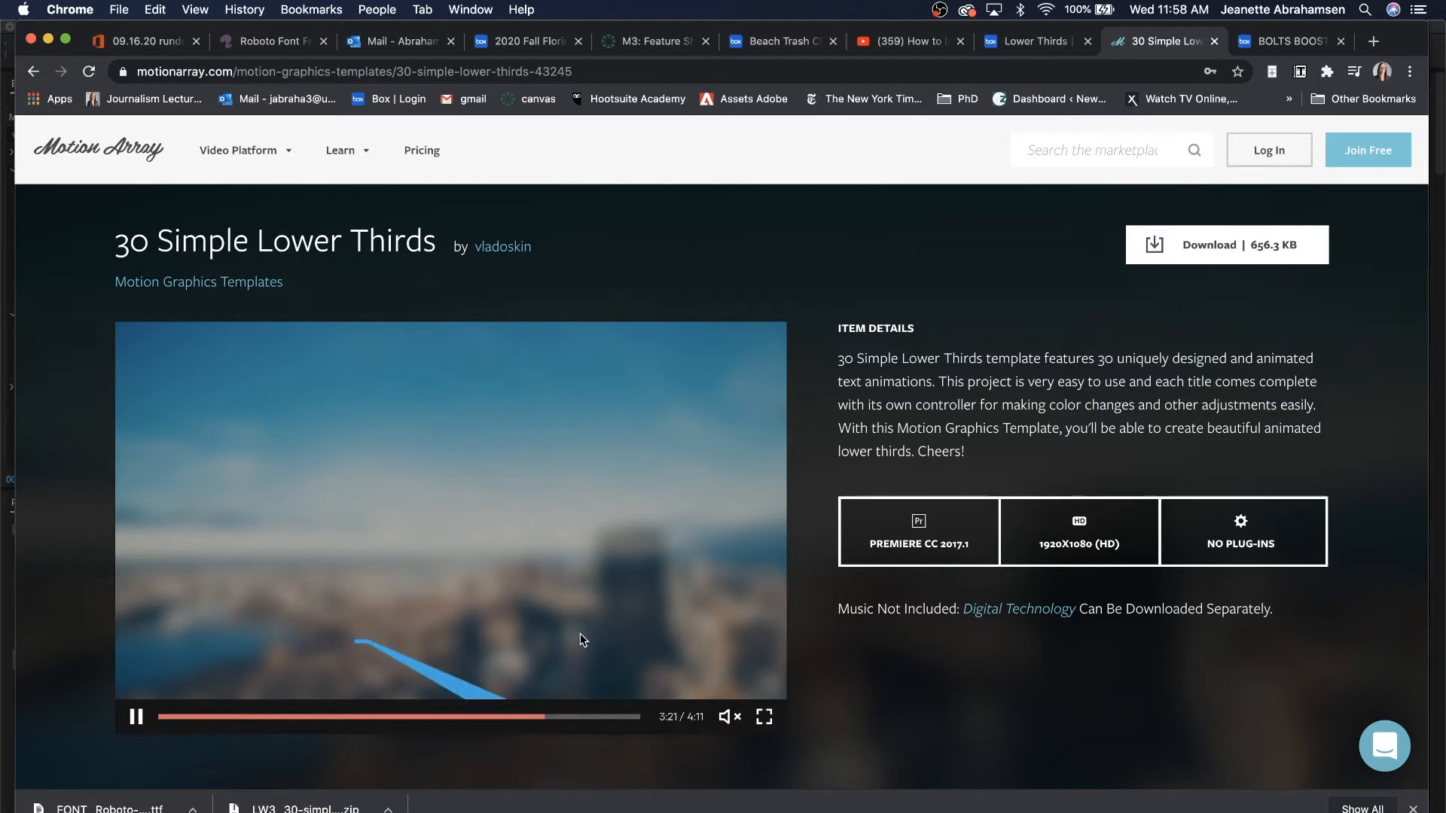
left_click(219, 718)
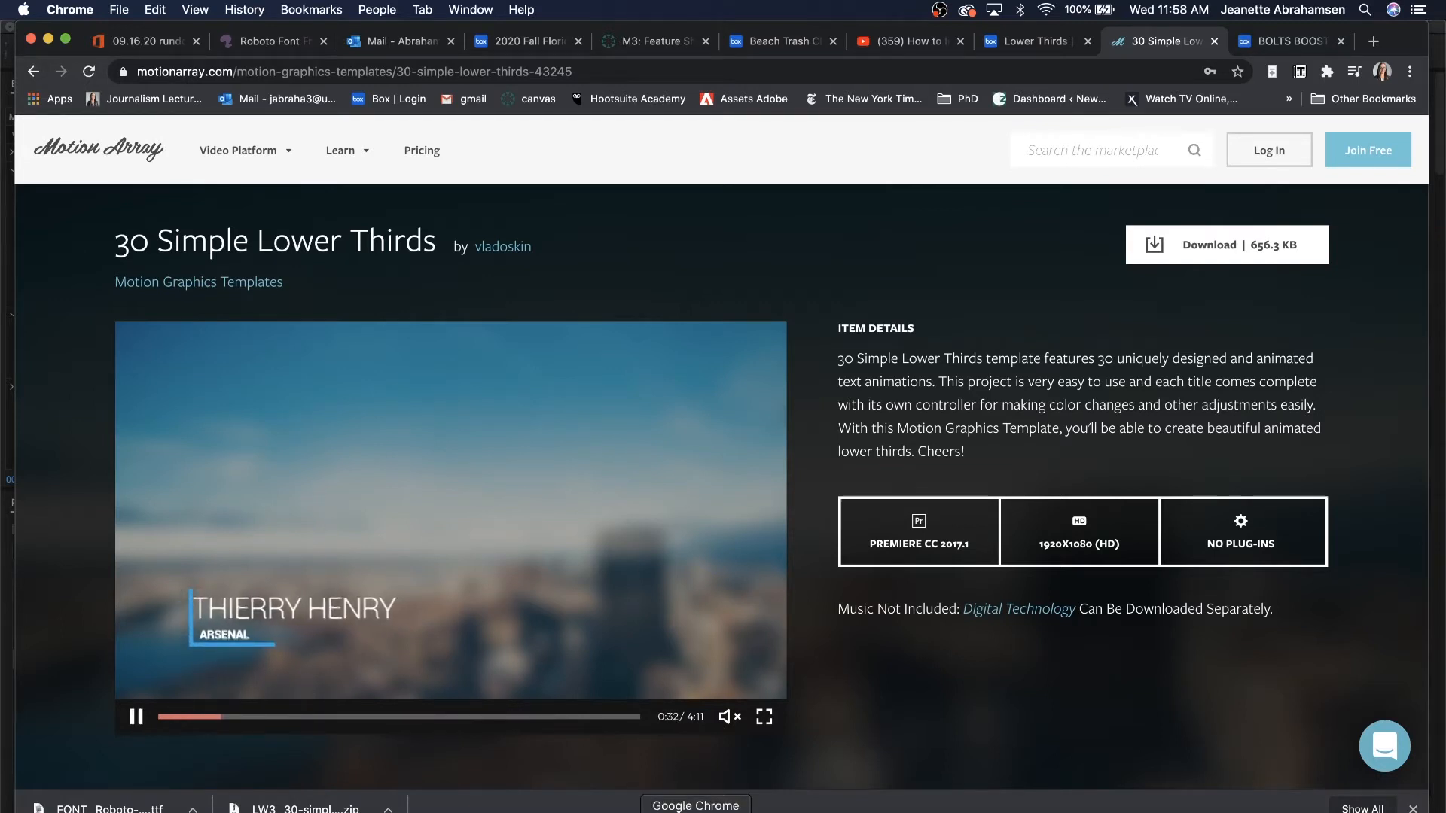
left_click(1088, 812)
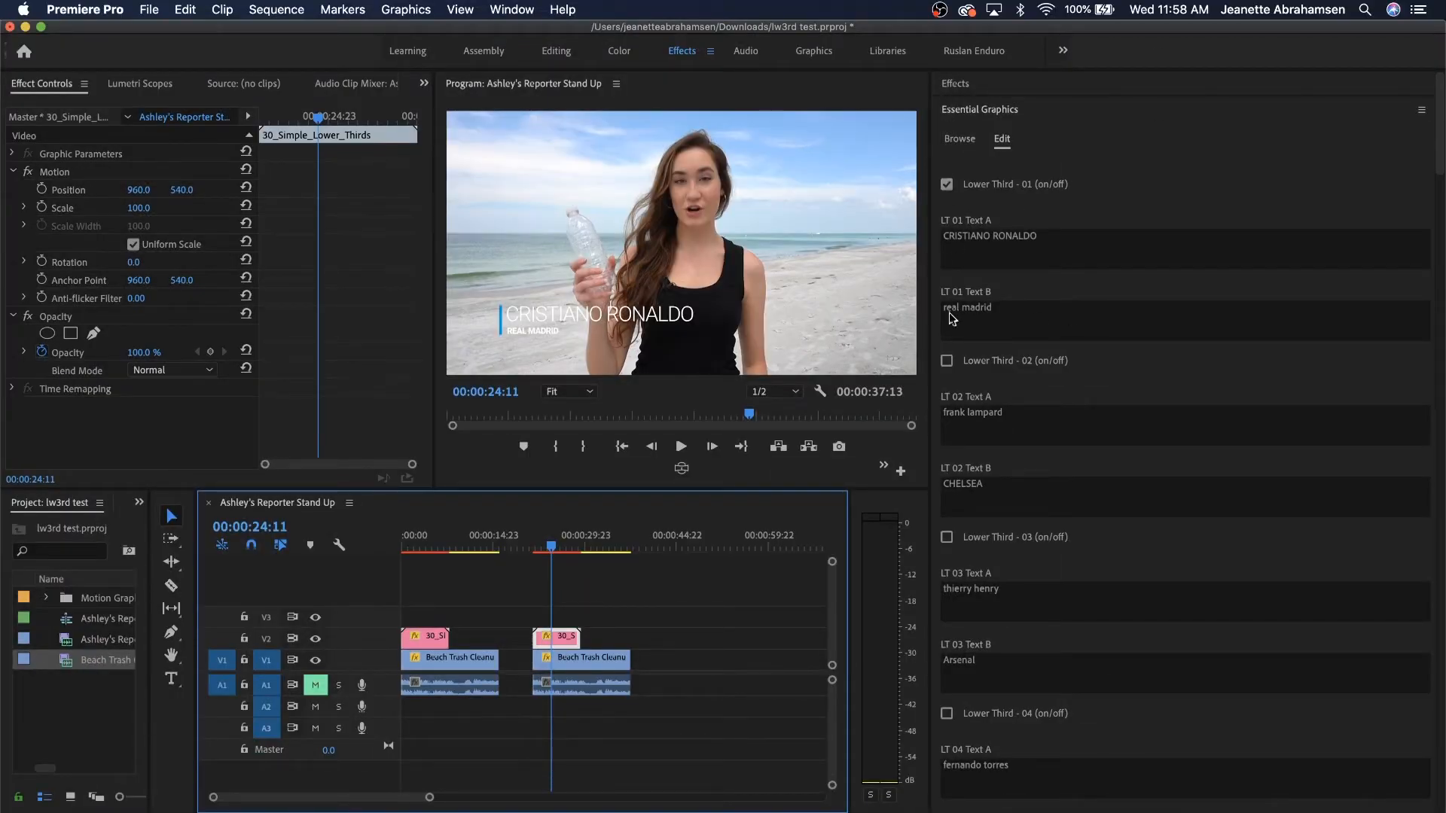
Try Lower Third variants 02, 03 and 04 one at a time, leaving all of them unchecked.
left_click(948, 362)
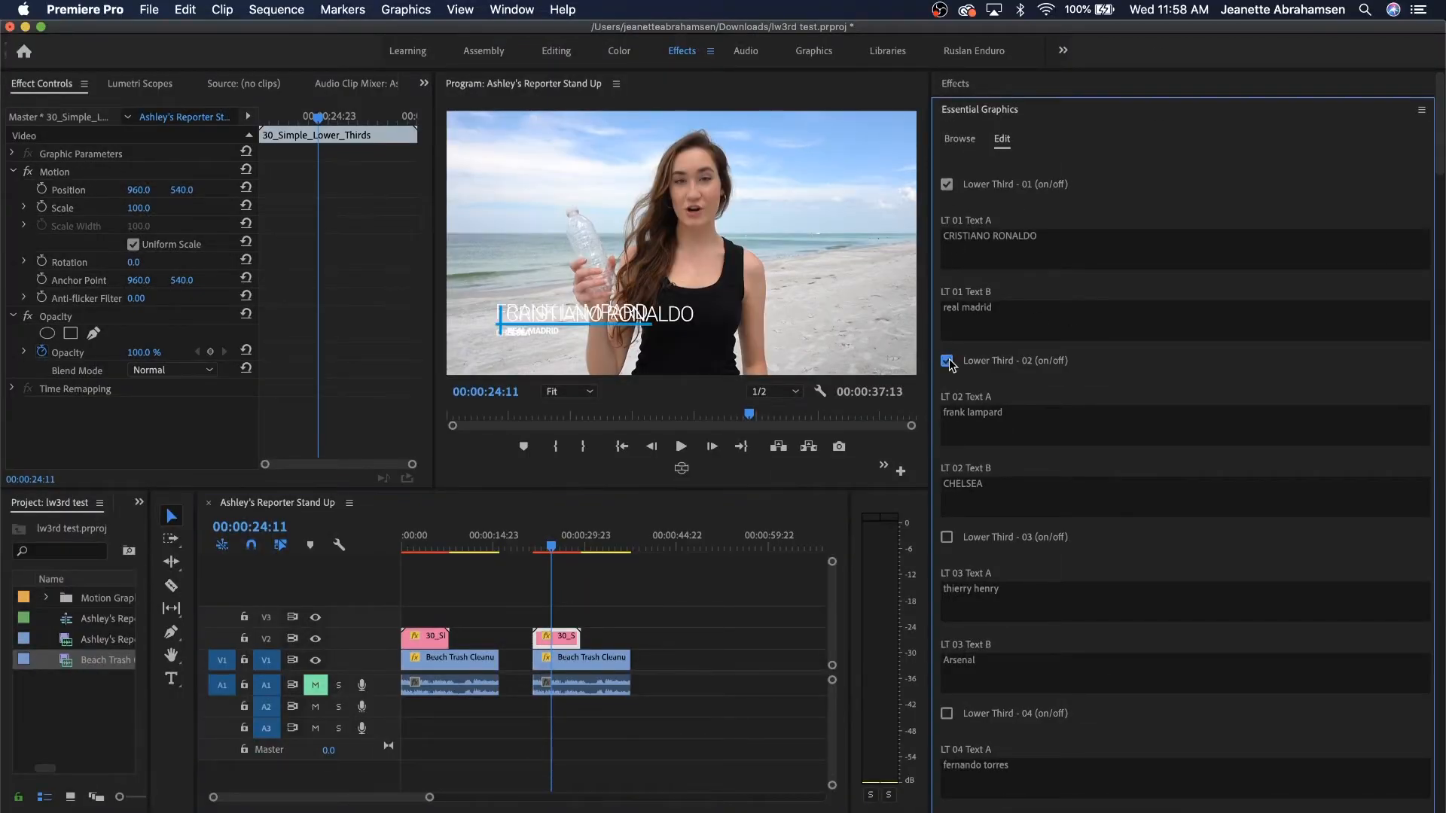
left_click(947, 184)
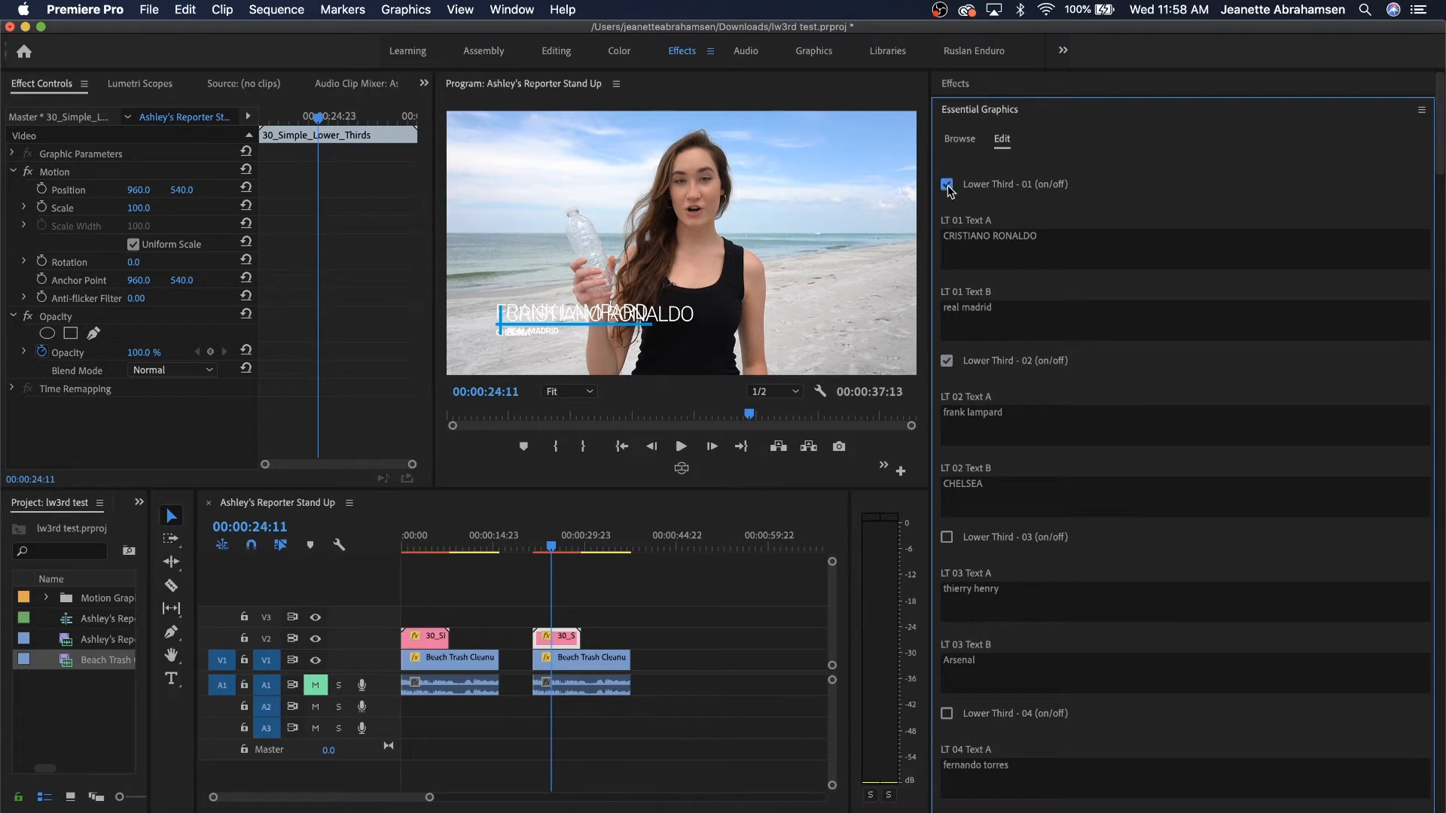
left_click(947, 361)
left_click(947, 537)
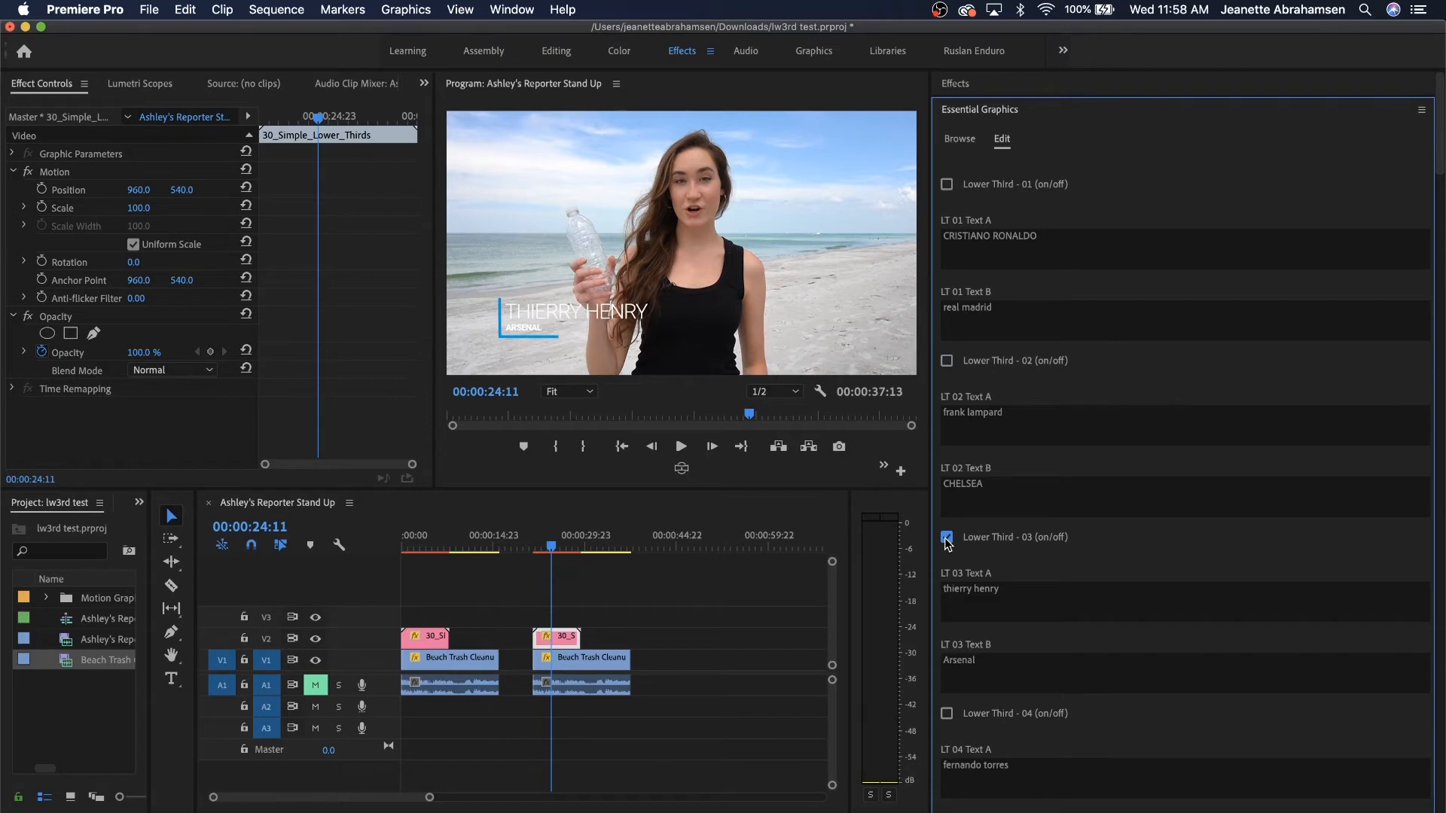
left_click(947, 714)
left_click(946, 537)
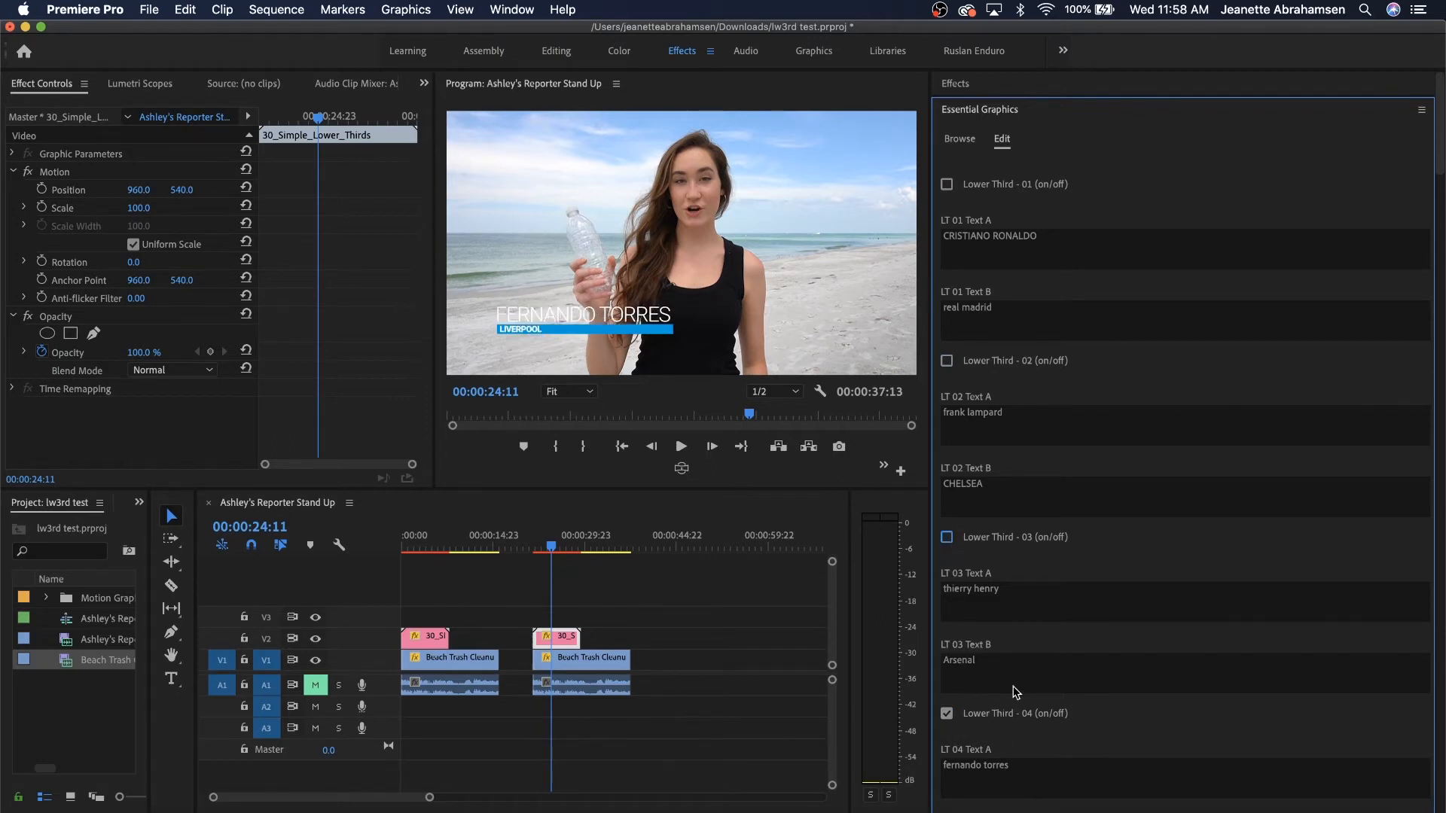
scroll(1017, 691, "down", 20)
scroll(1017, 315, "up", 6)
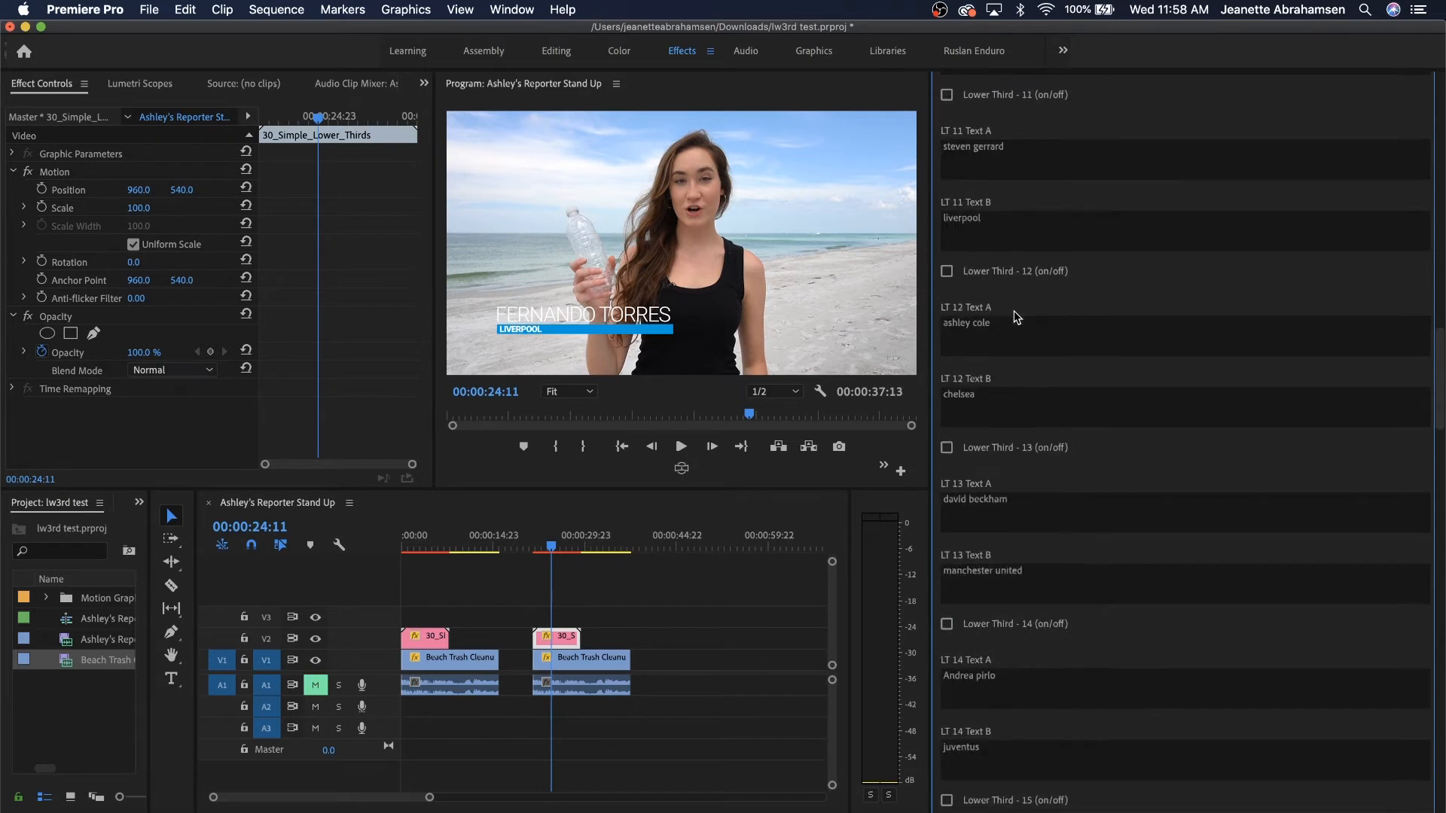
scroll(1017, 316, "up", 10)
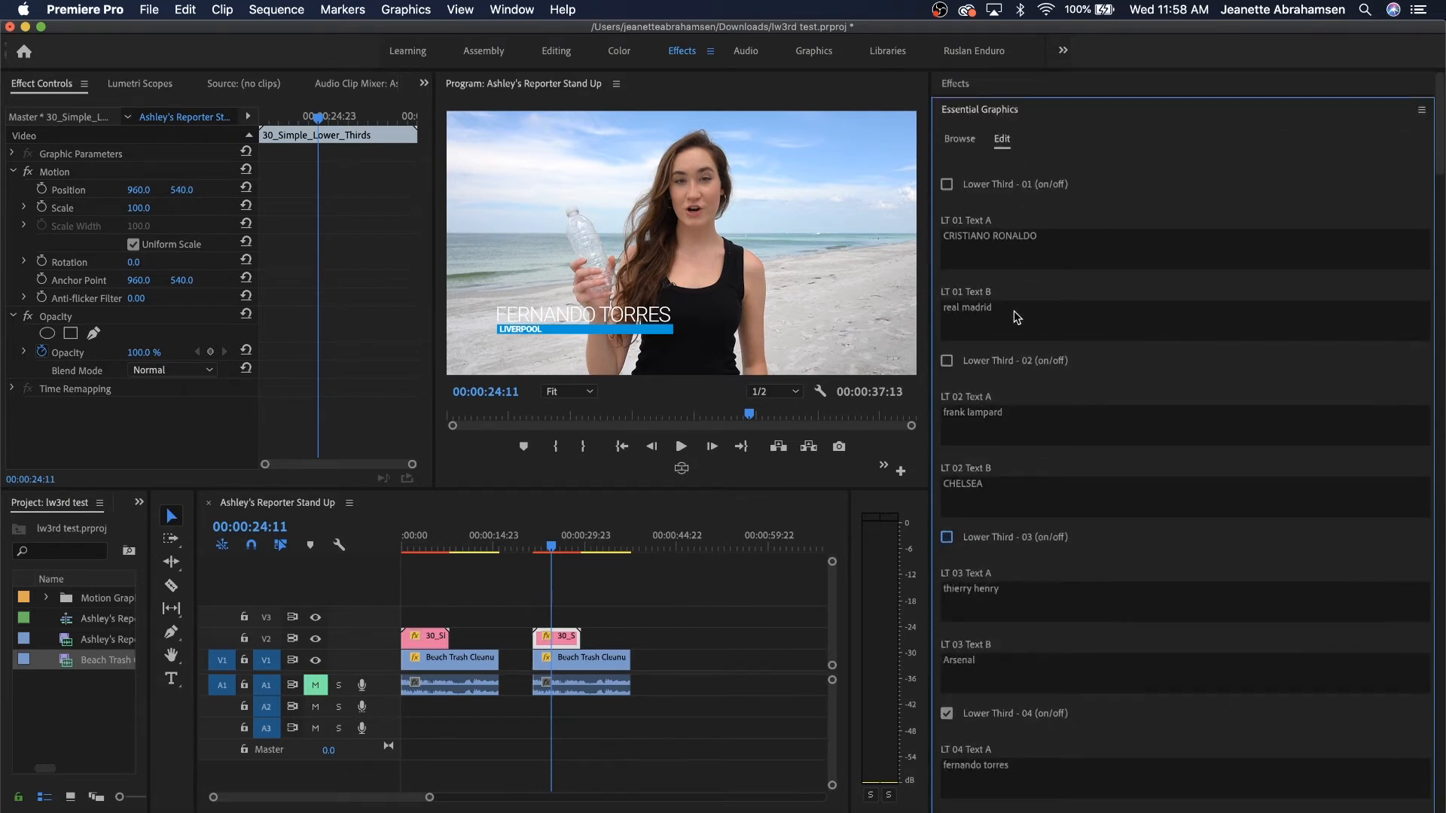
left_click(946, 714)
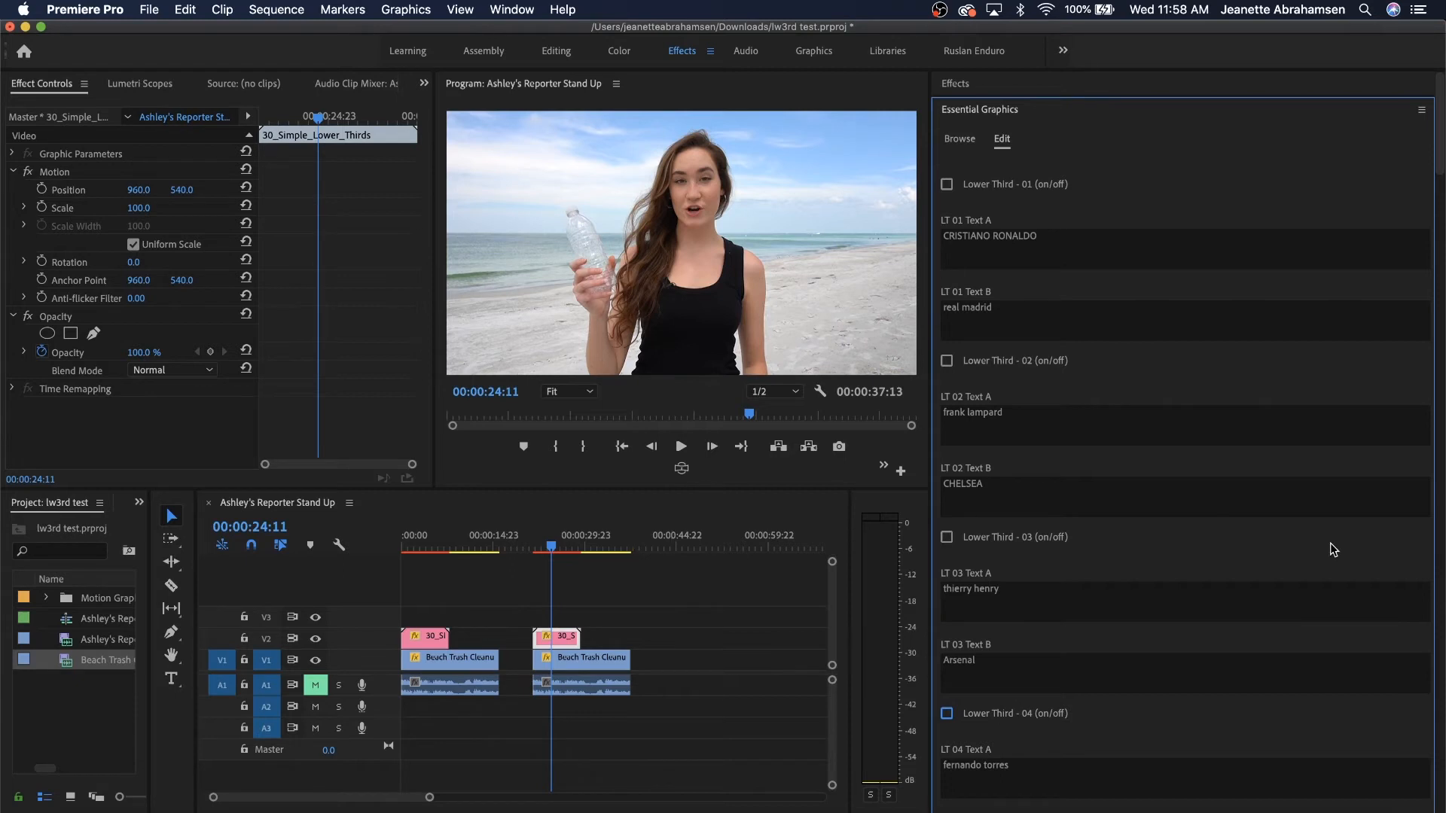
Enable Lower Third - 01 and set Text A to the reporter's name and Text B to ST. PETE BEACH.
left_click(946, 184)
left_click(955, 236)
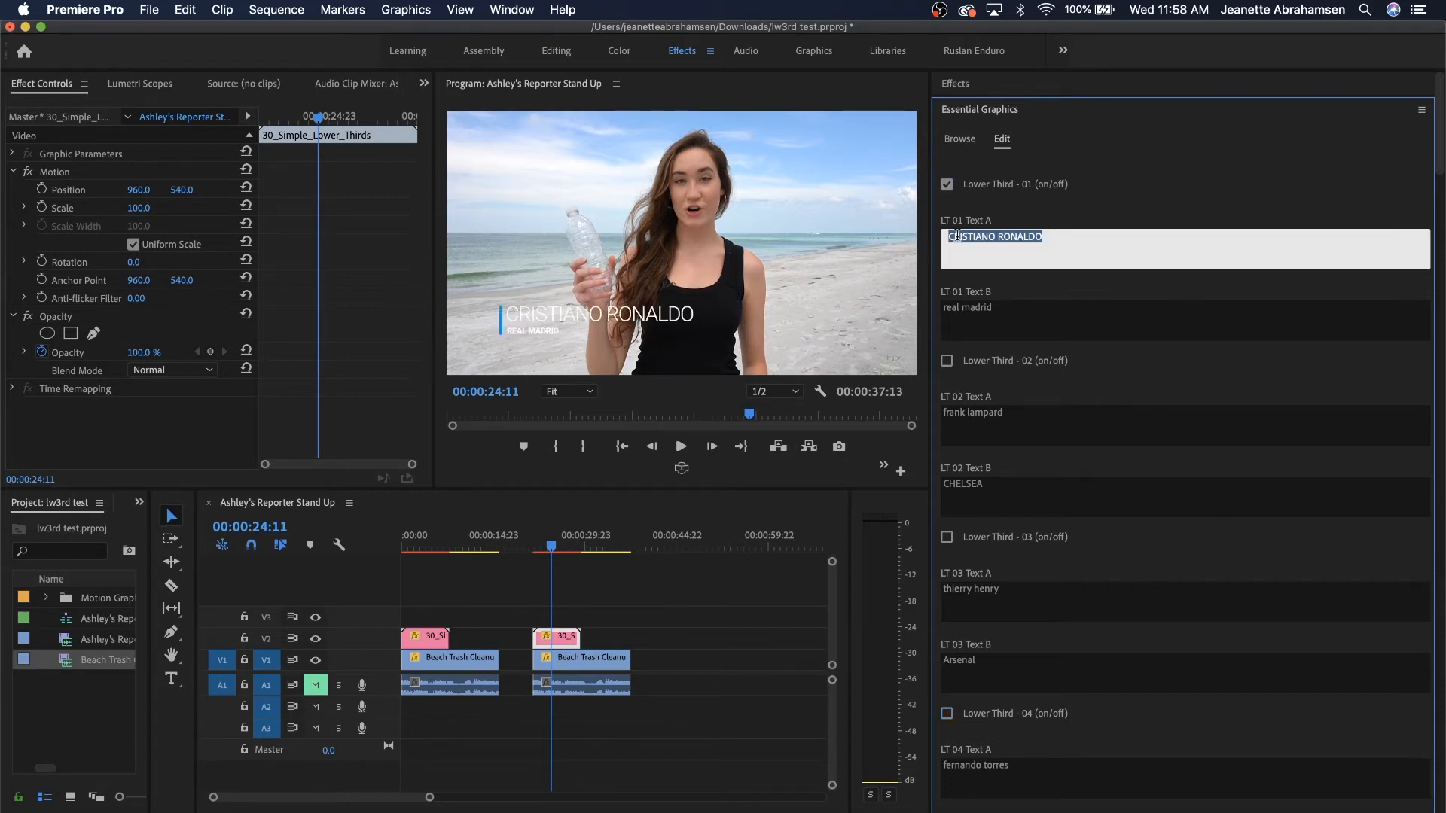
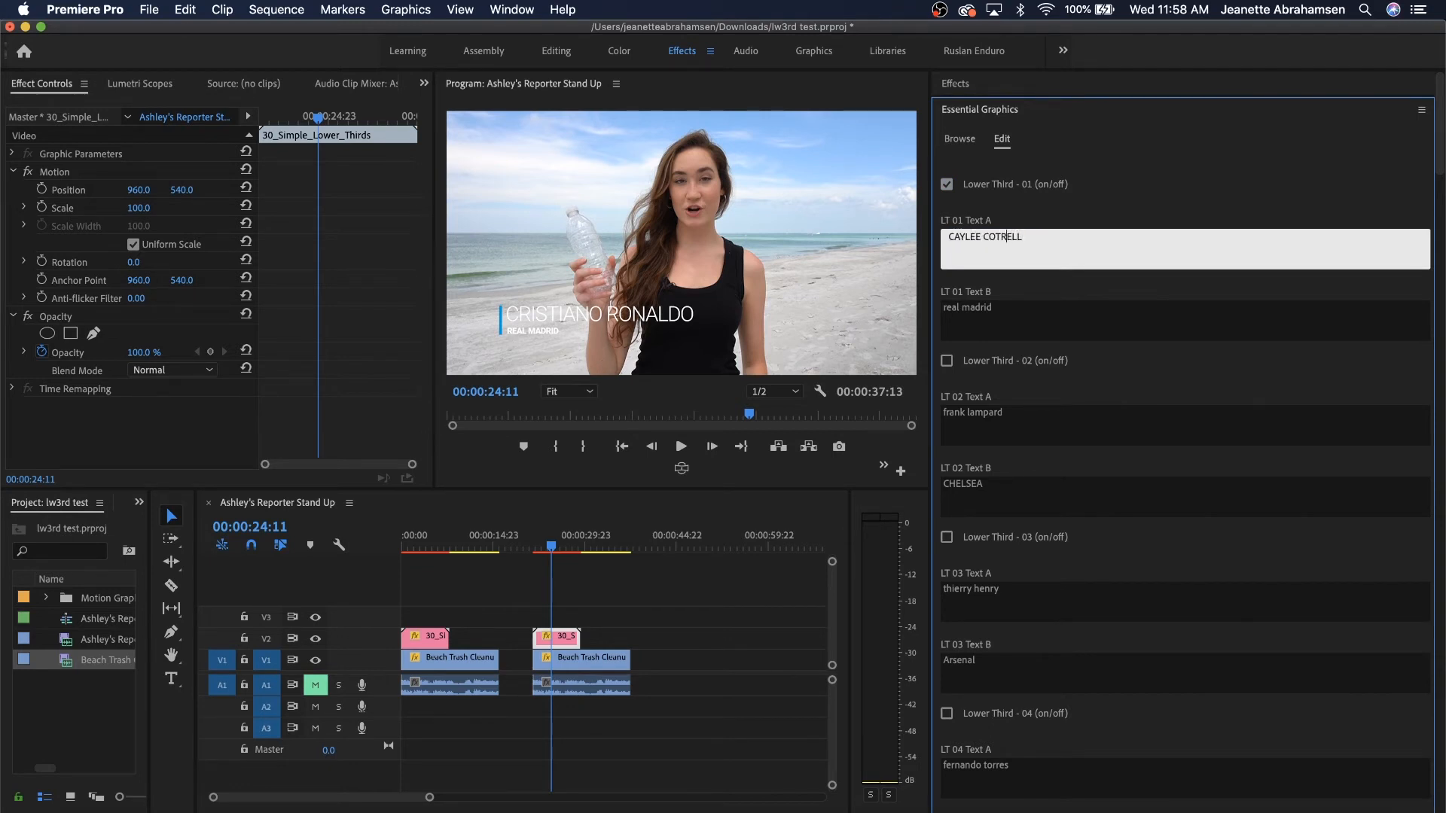
type("T")
left_click(995, 309)
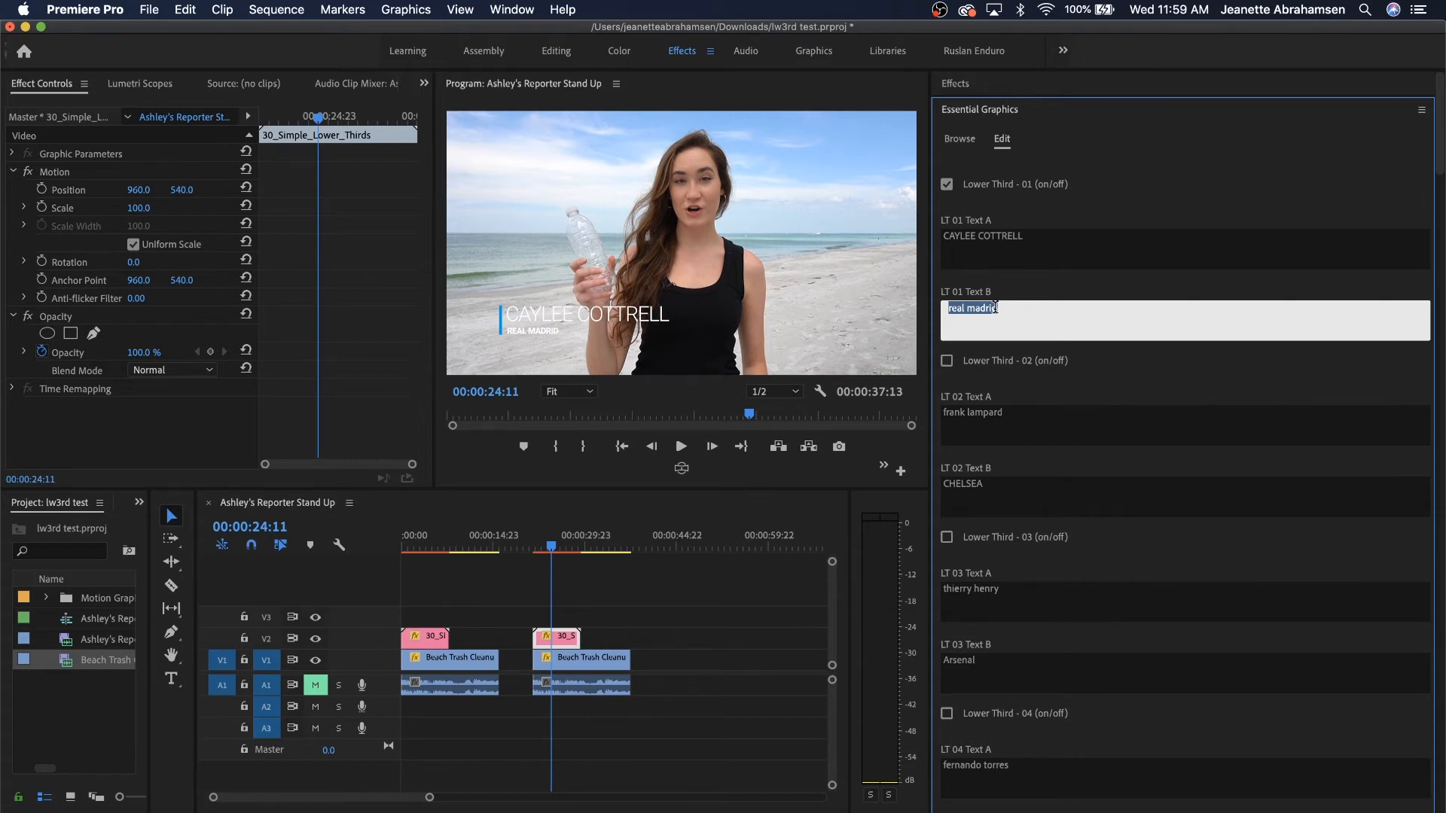
type("ST. PETE BEACH")
left_click(1237, 198)
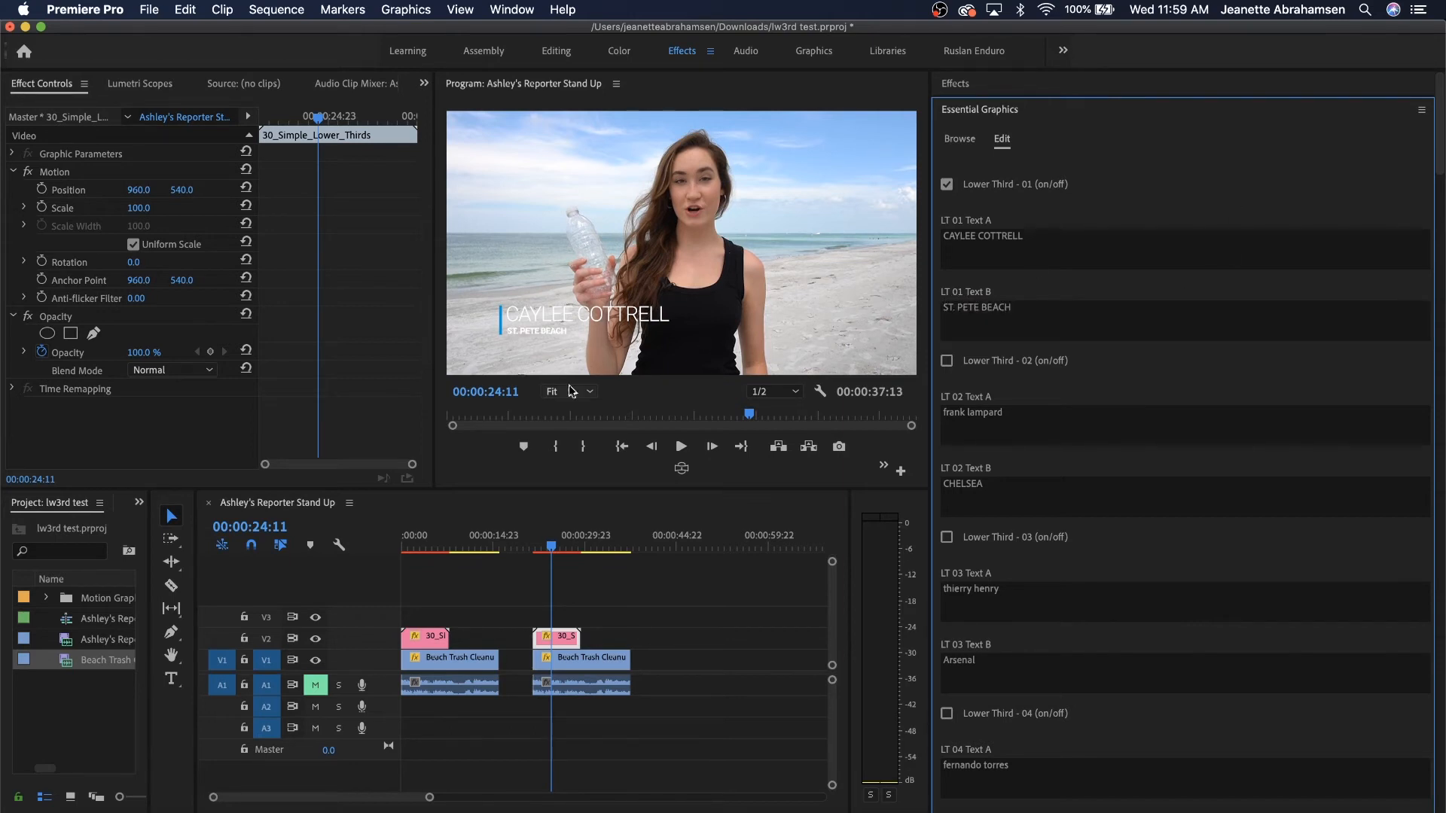
Play back from before the title to preview the new lower third animating in.
left_click_drag(551, 554, 531, 549)
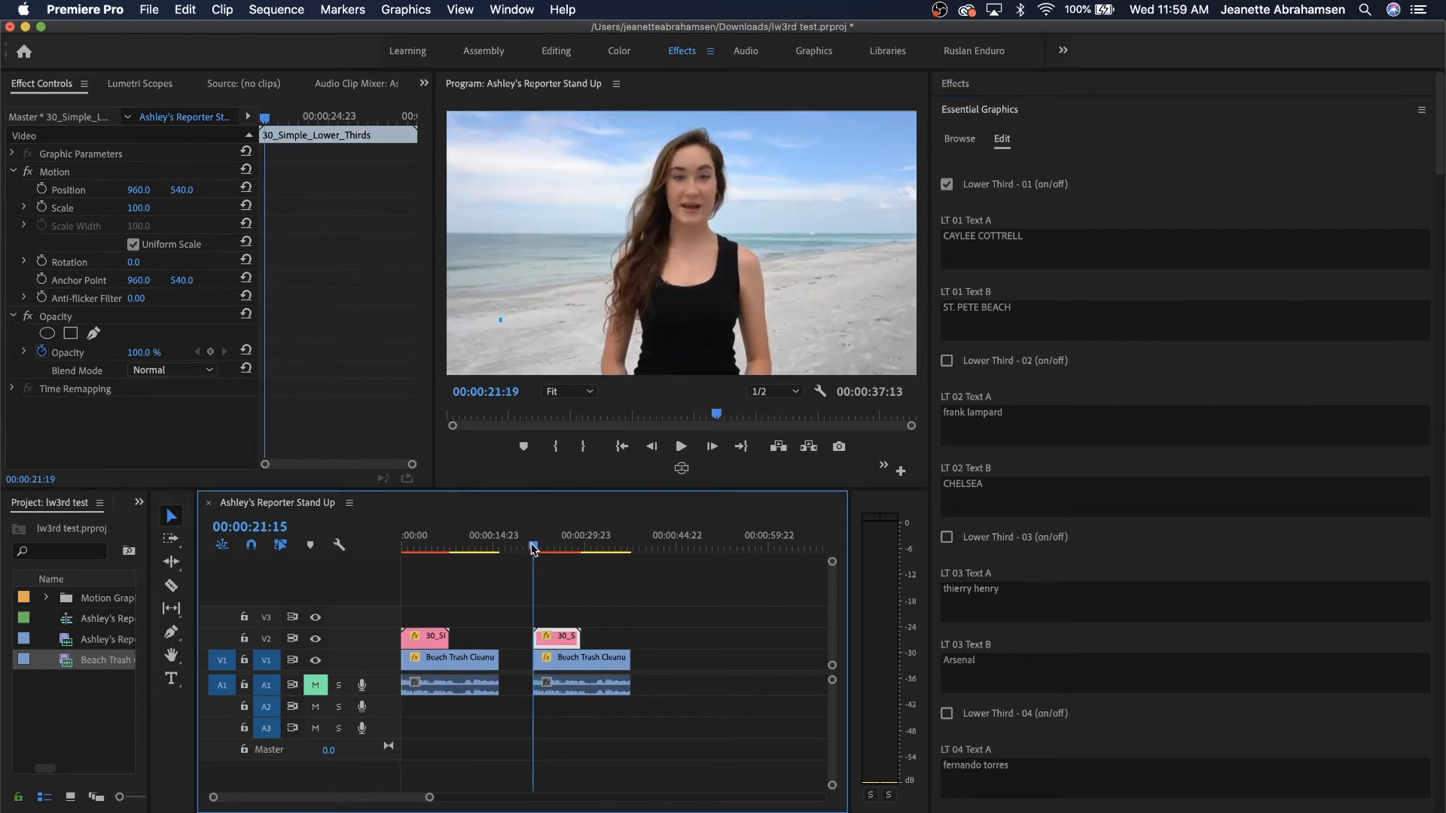
key("space")
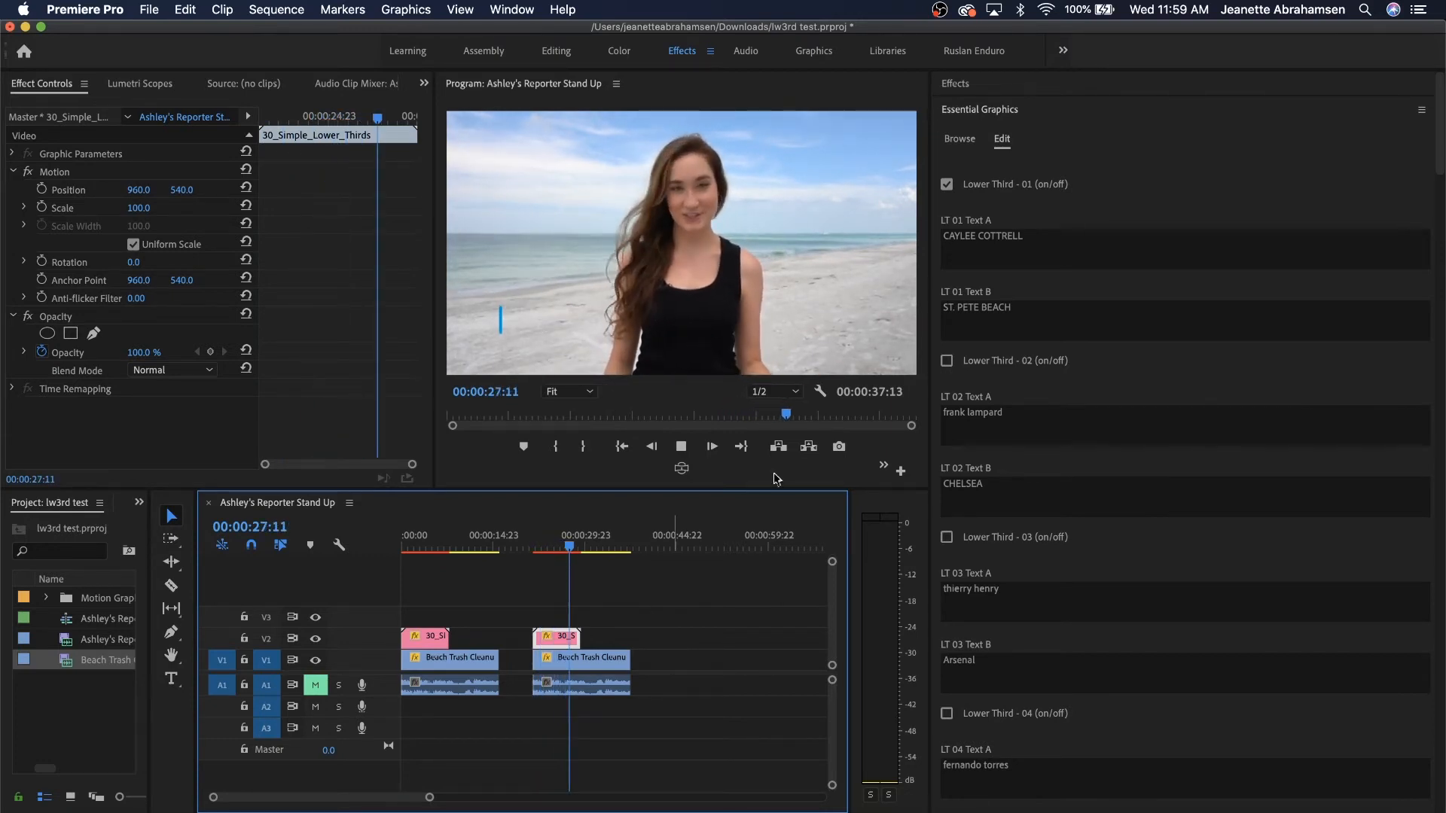
left_click(780, 393)
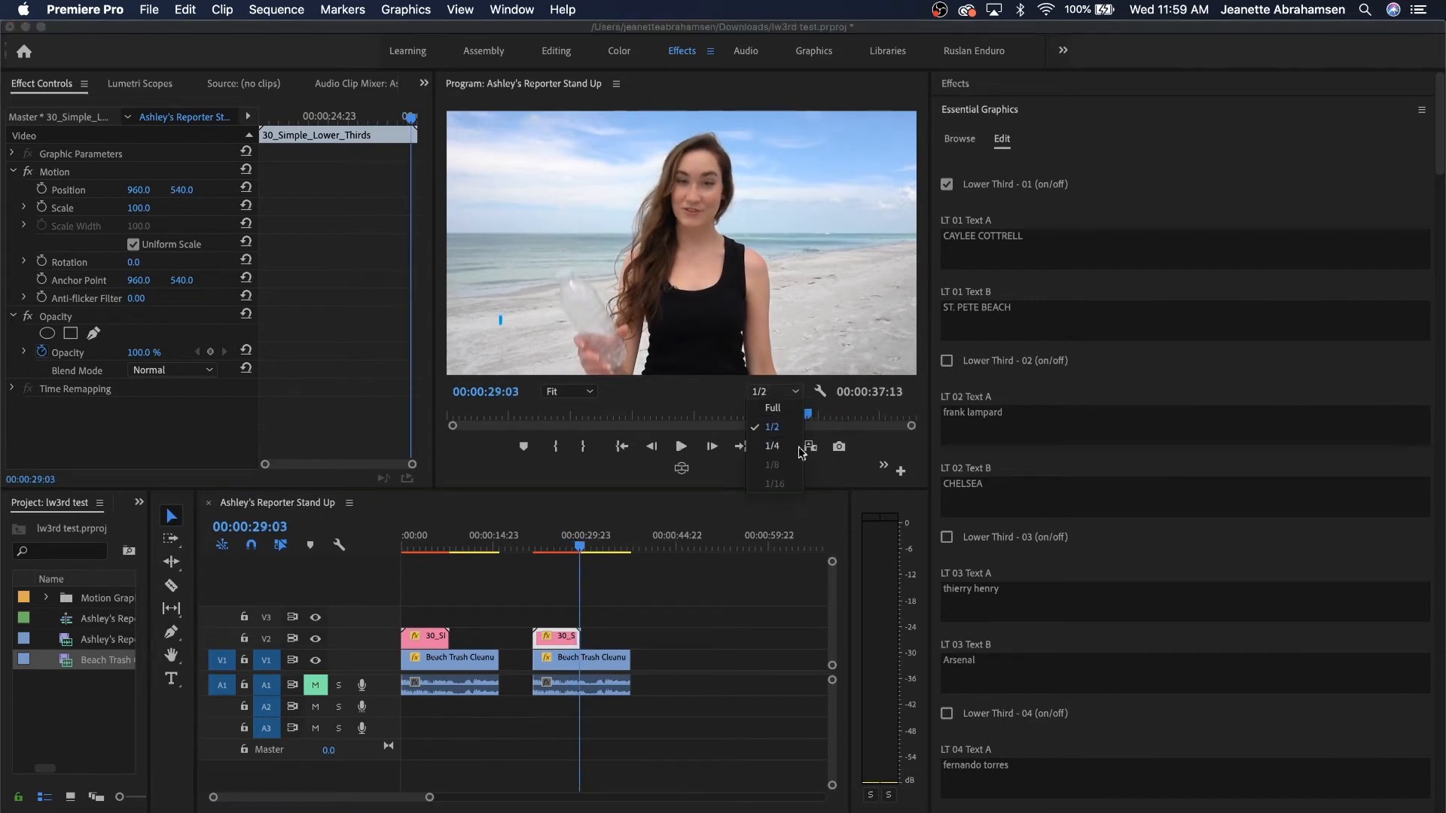
left_click(541, 540)
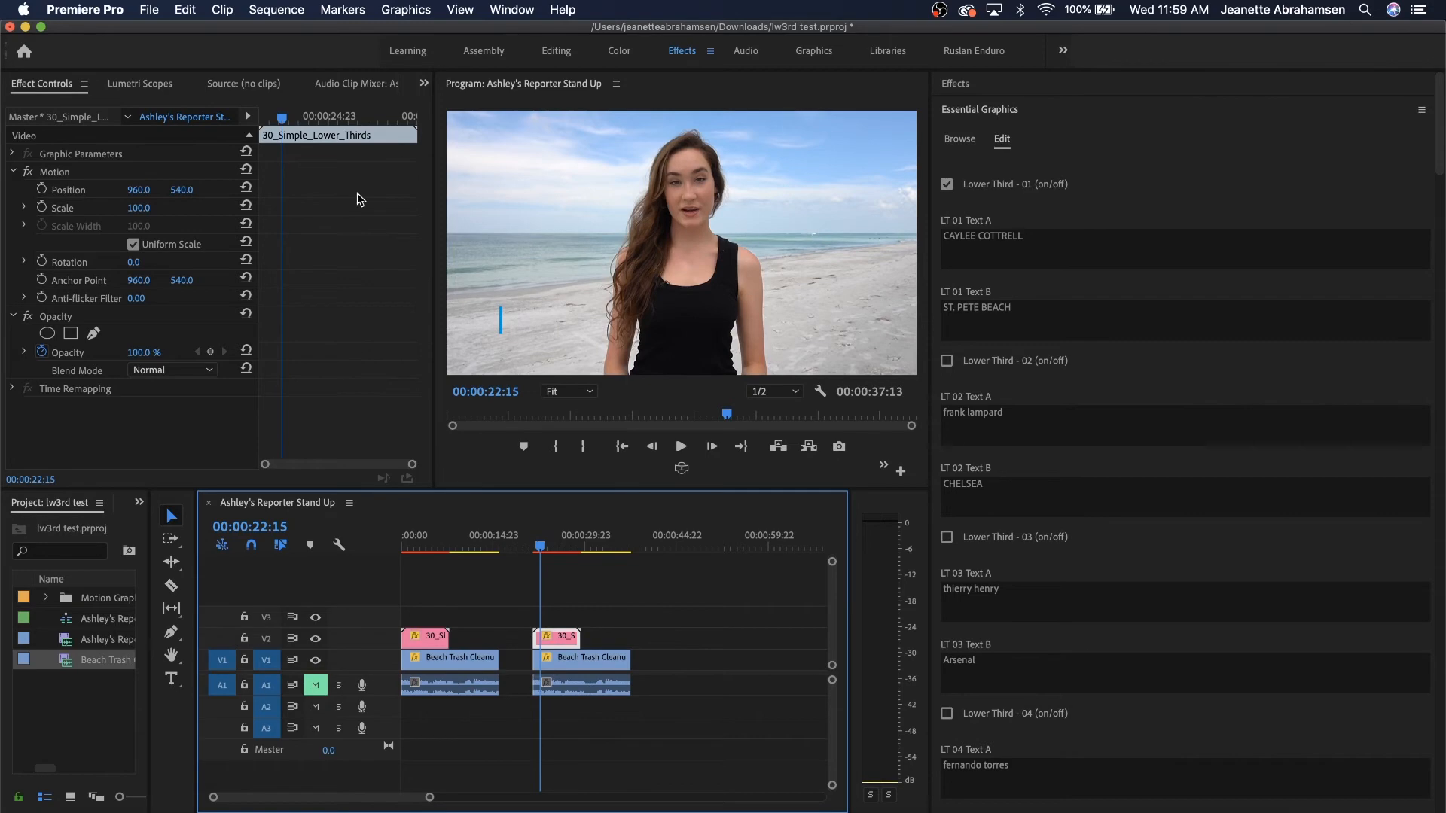
left_click(287, 9)
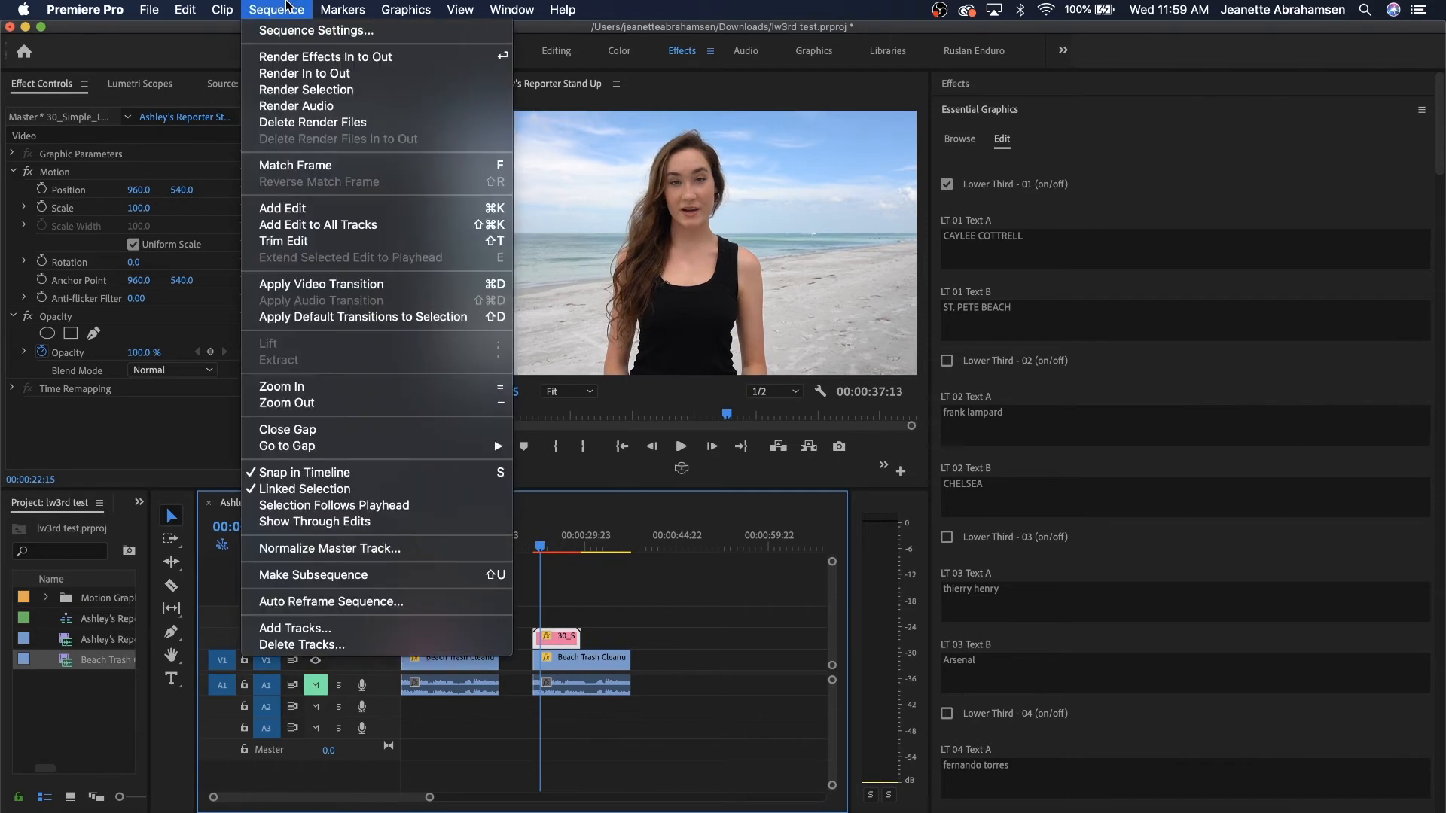
Run Sequence > Render Selection on the lower-third section.
left_click(324, 89)
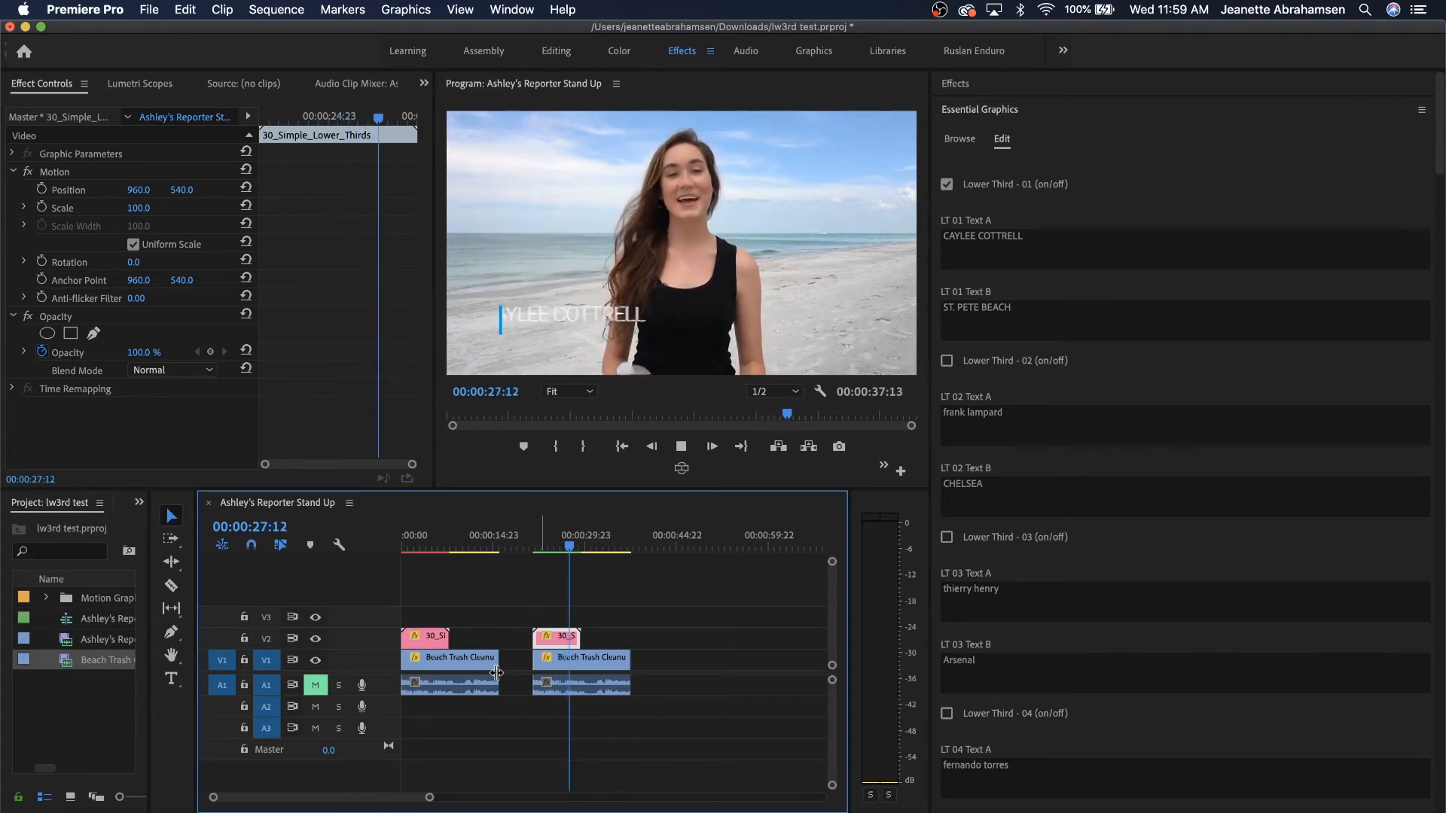
Play the rendered stand-up, then scrub forward from 00:00:21:09 to review the lower-third animation.
left_click(672, 486)
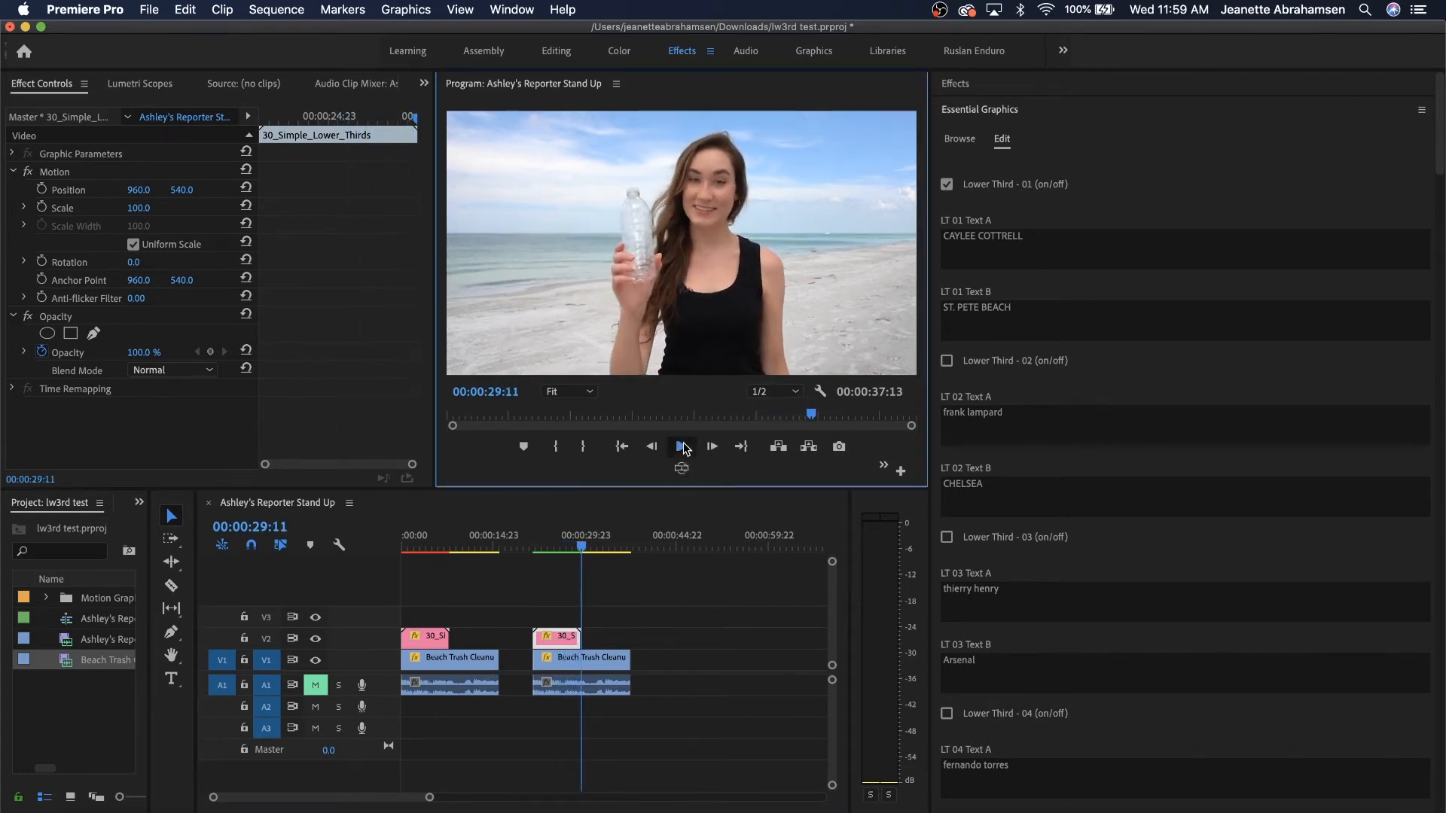
left_click(682, 446)
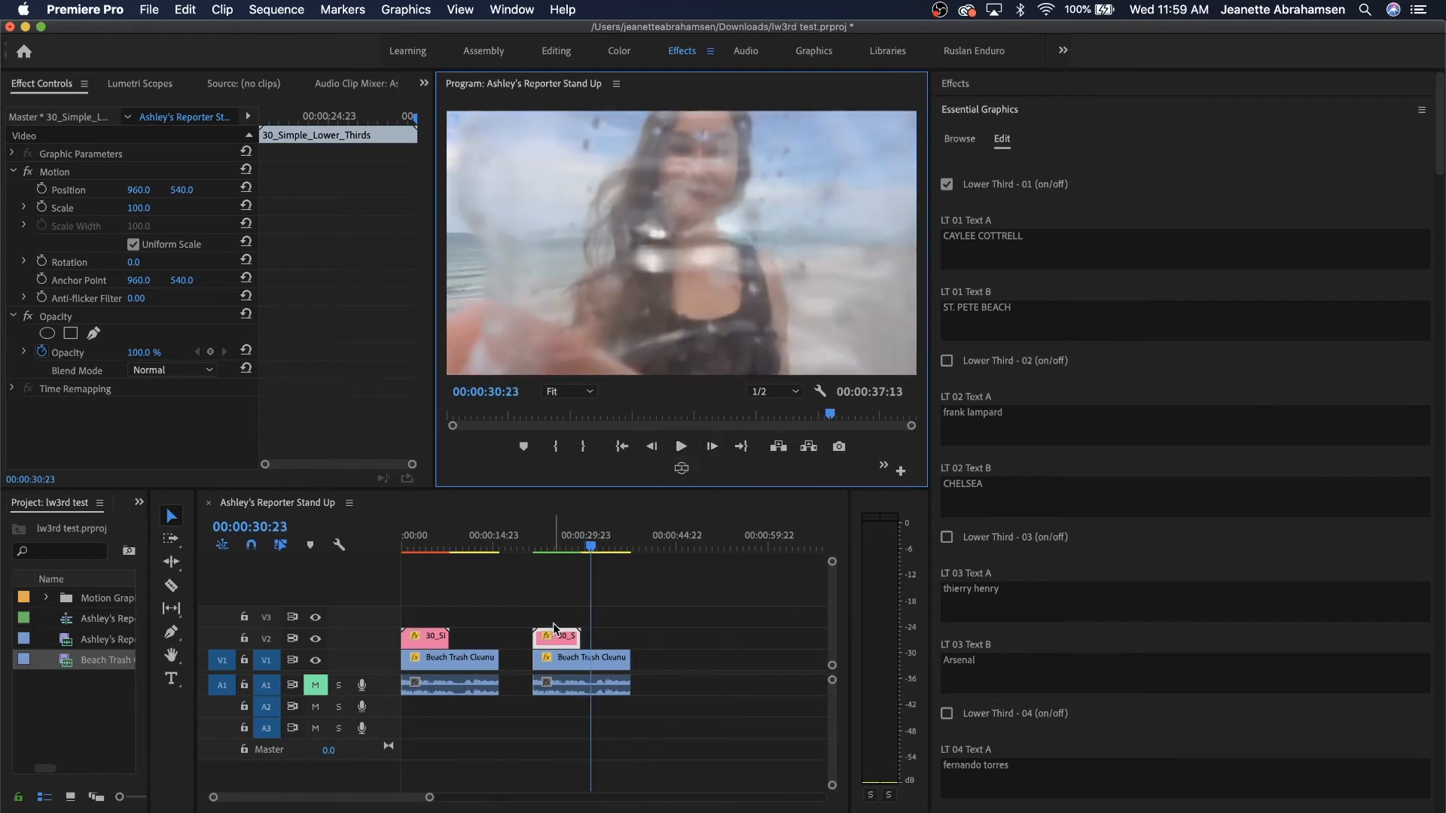
left_click(553, 622)
left_click(533, 547)
left_click_drag(533, 548, 587, 555)
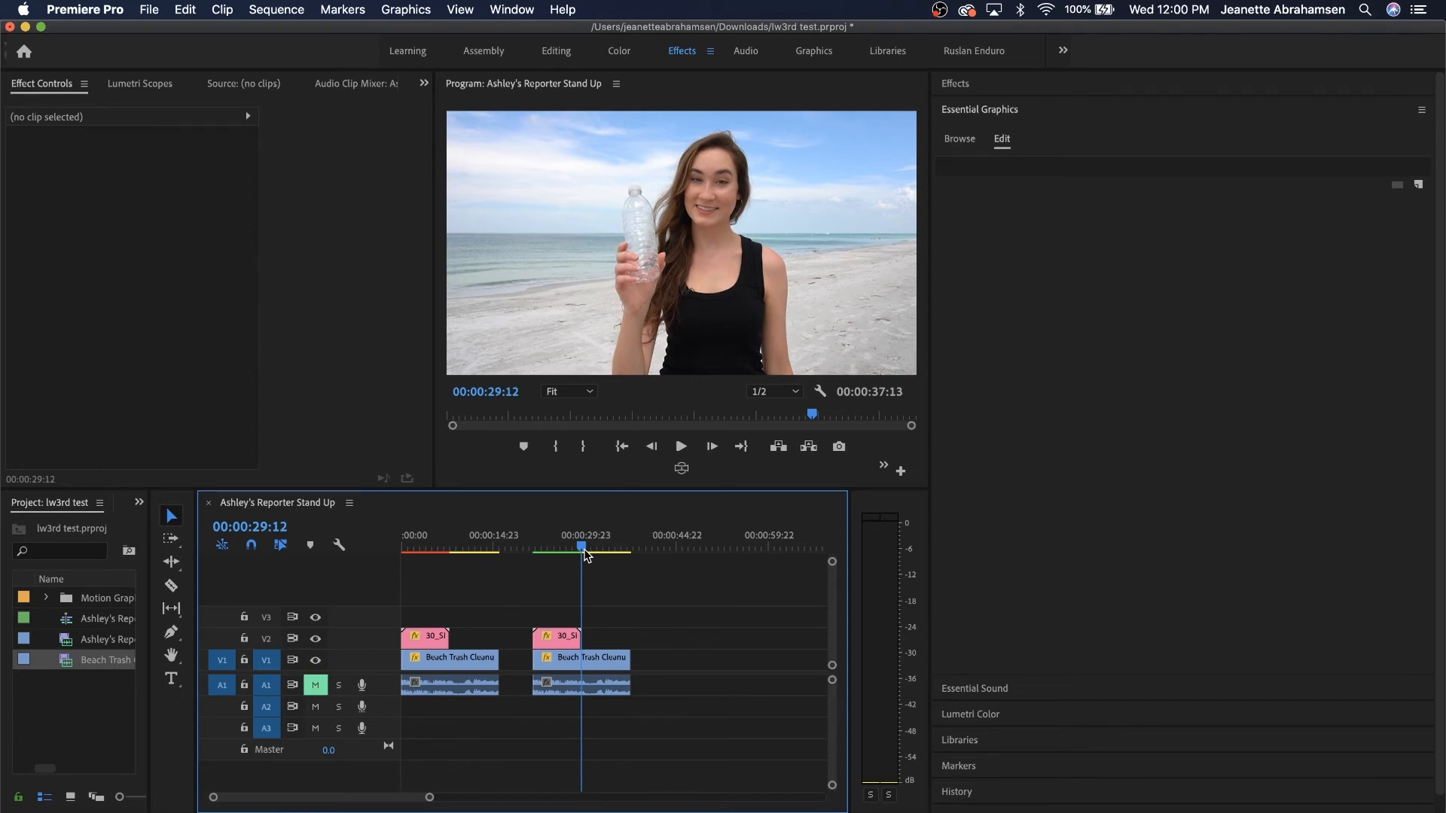
Select the second 30_S lower-third clip on V2 and open its Essential Graphics Edit tab.
left_click_drag(587, 556, 552, 544)
left_click(555, 639)
left_click(973, 143)
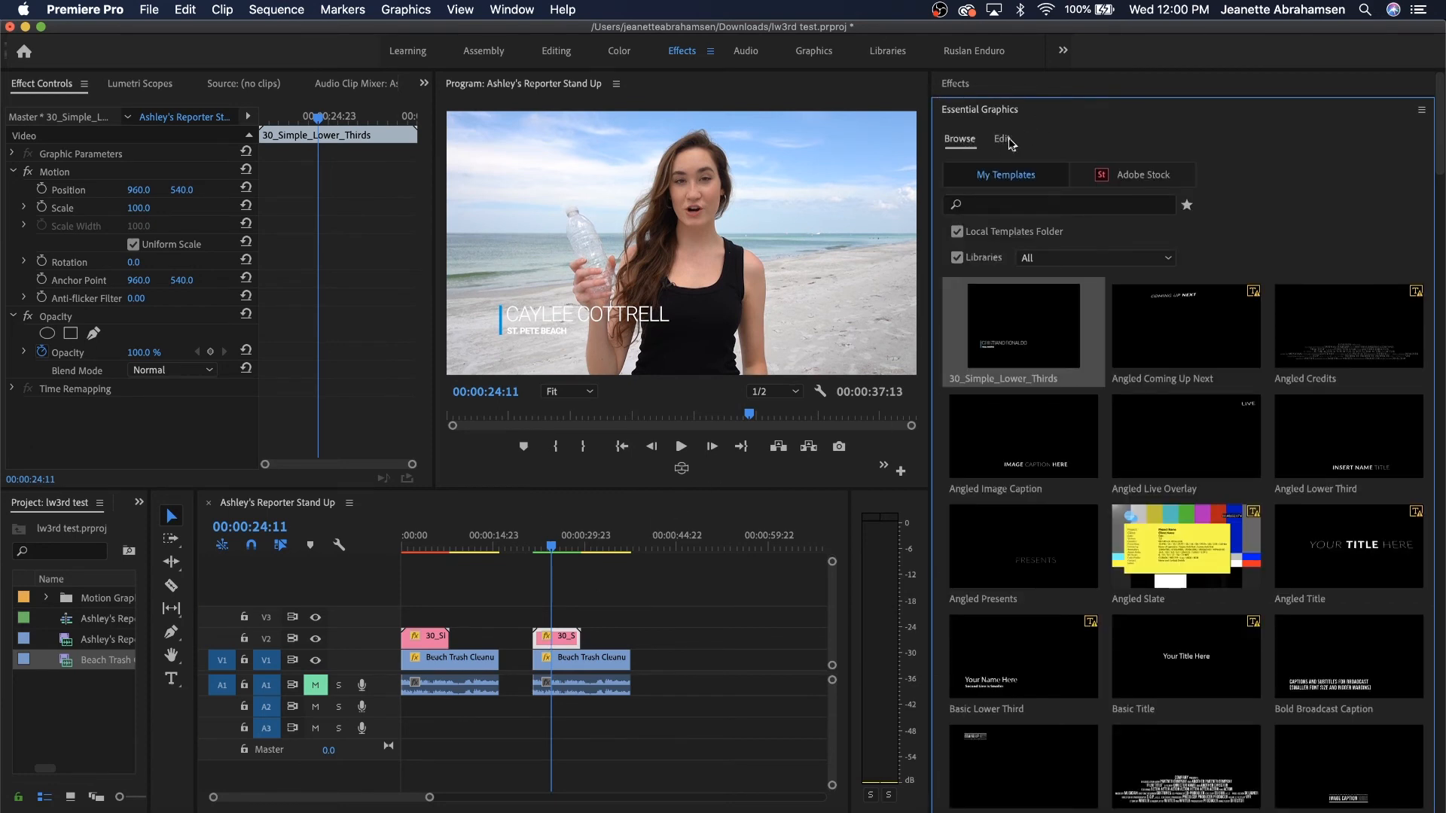
left_click(1006, 140)
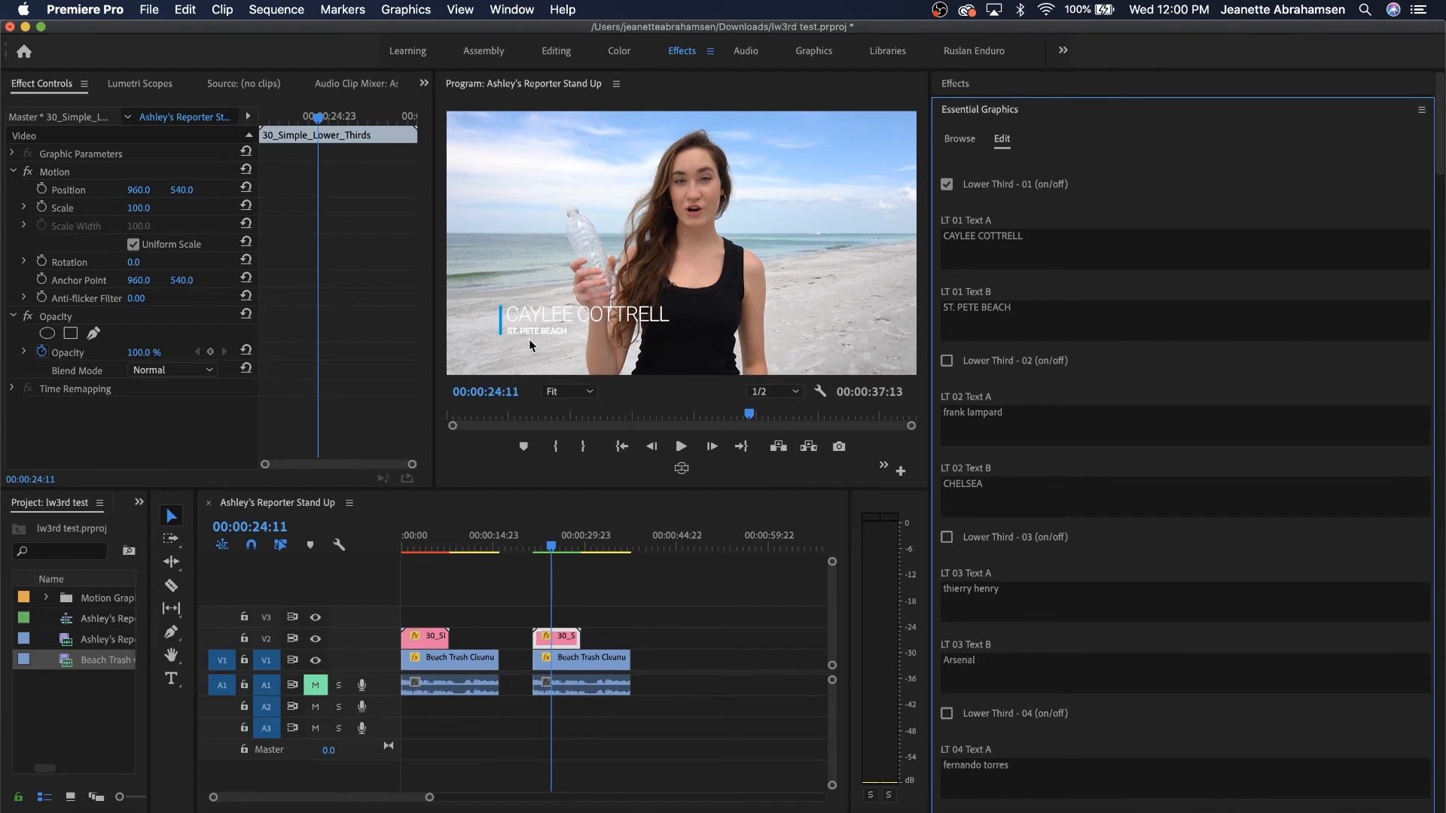
left_click(569, 636)
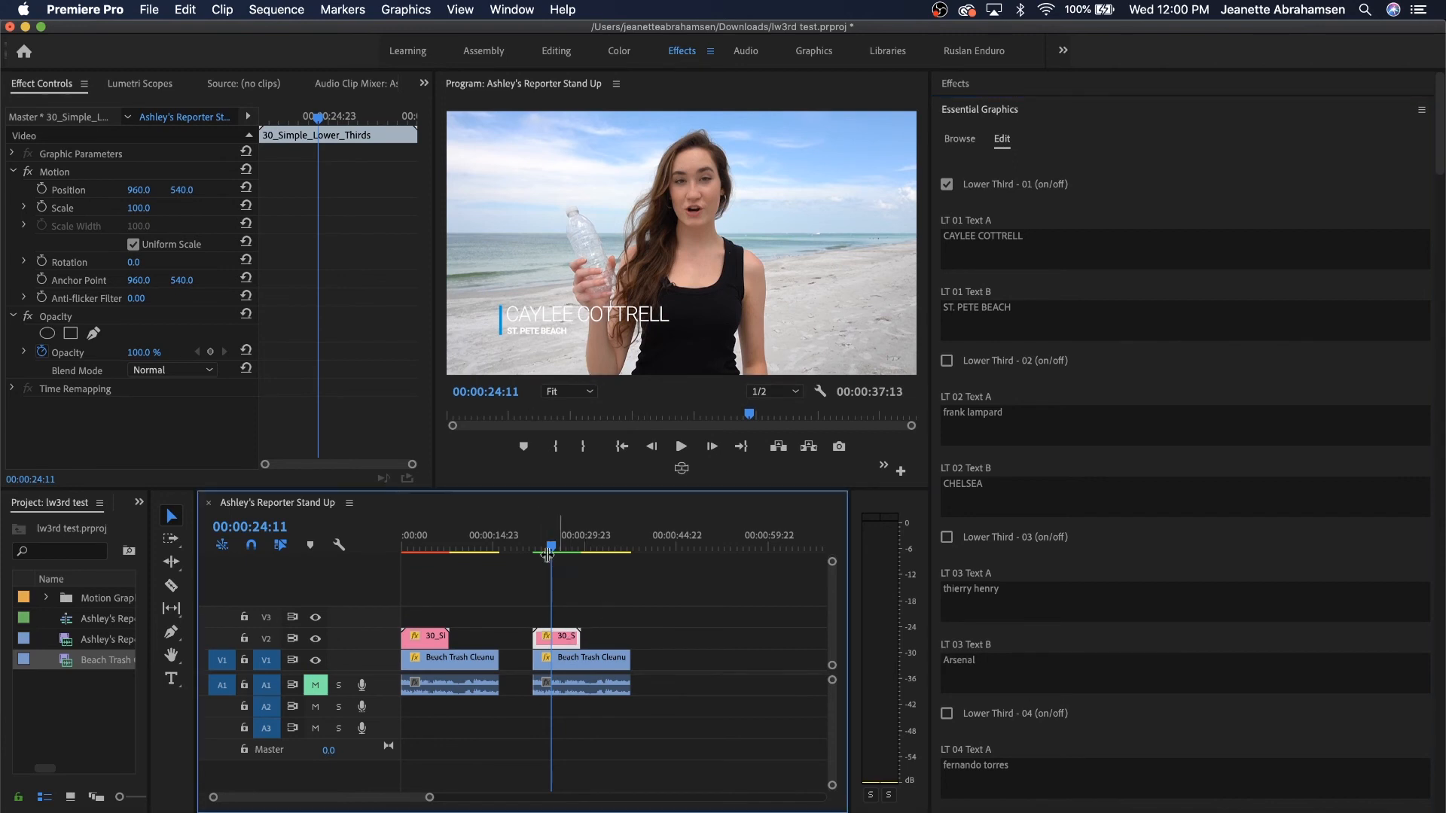
left_click_drag(138, 190, 37, 190)
left_click_drag(181, 189, 224, 190)
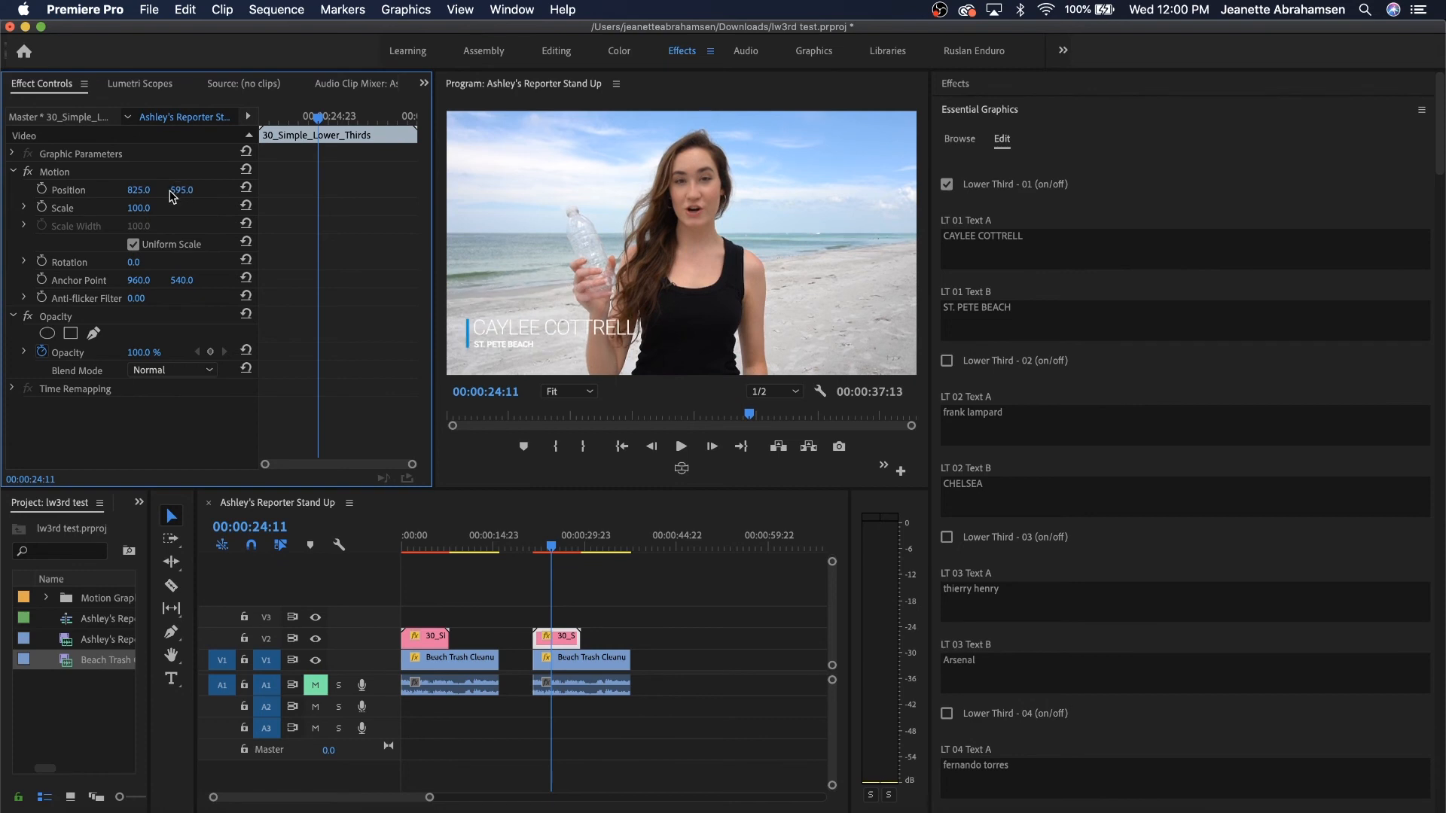
left_click_drag(182, 190, 147, 191)
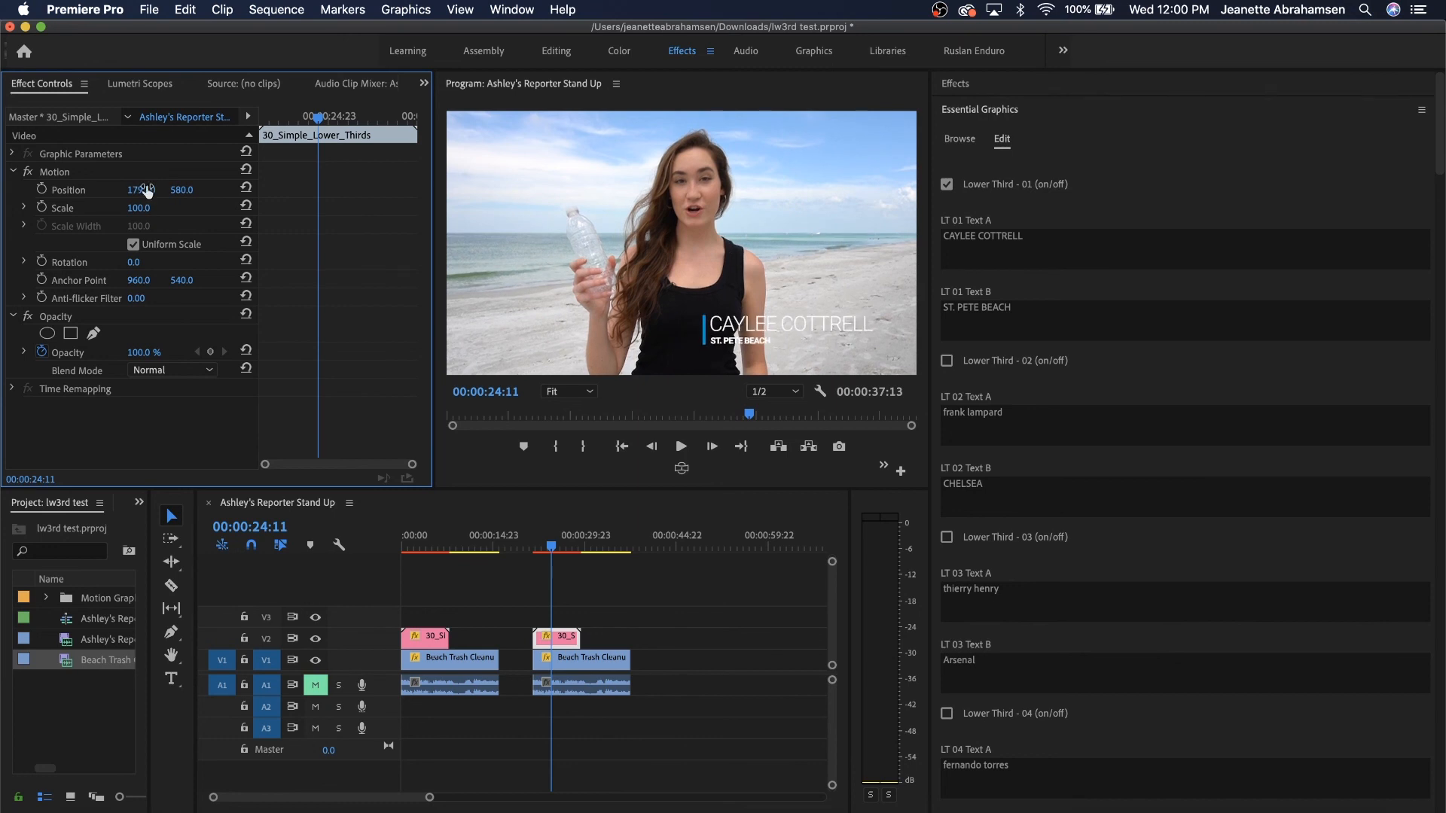
left_click(246, 188)
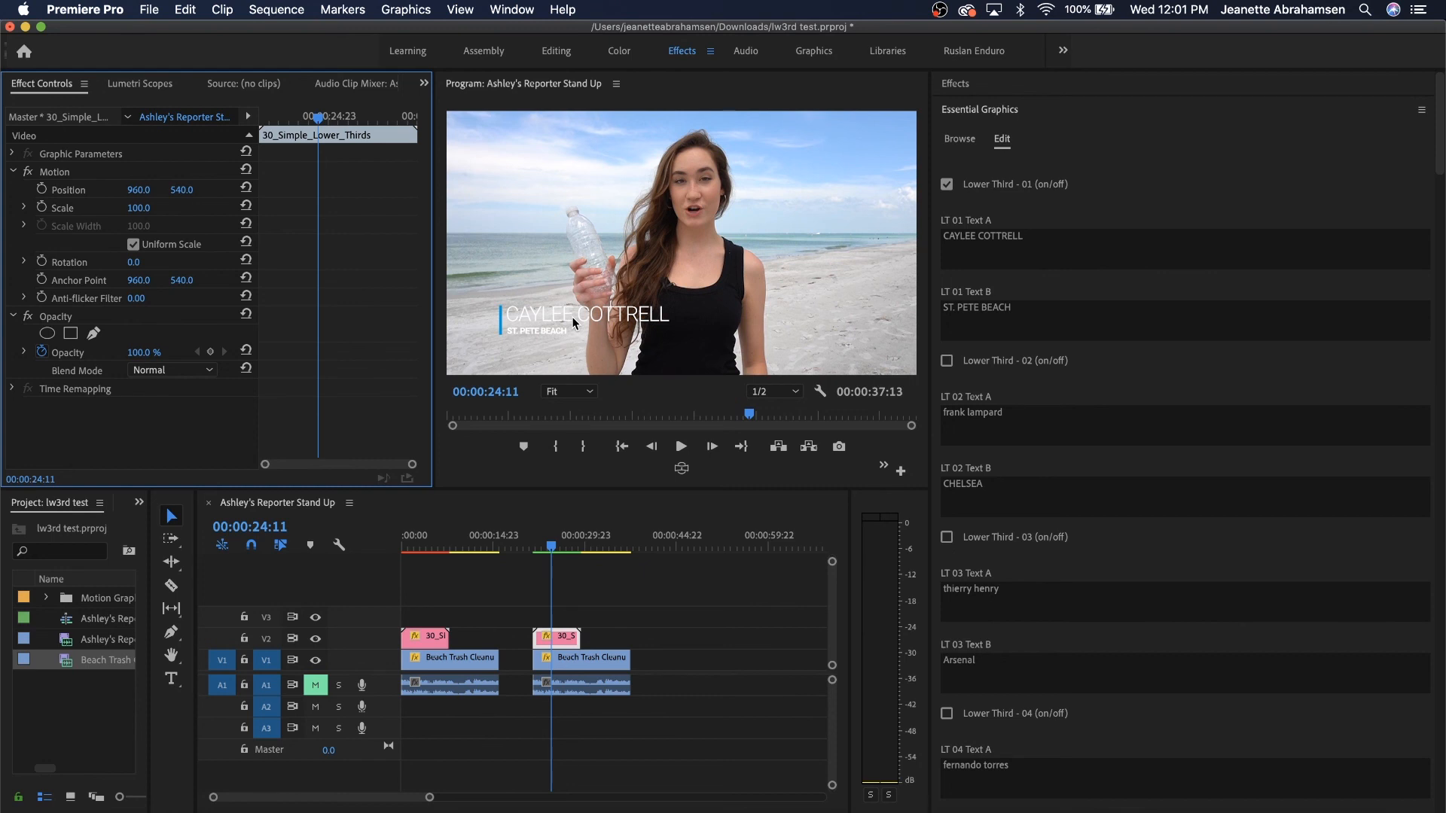
mouse_move(139, 208)
left_mouse_down()
mouse_move(186, 208)
mouse_move(205, 190)
mouse_move(145, 190)
mouse_move(237, 190)
mouse_move(135, 208)
left_mouse_up()
left_click(126, 188)
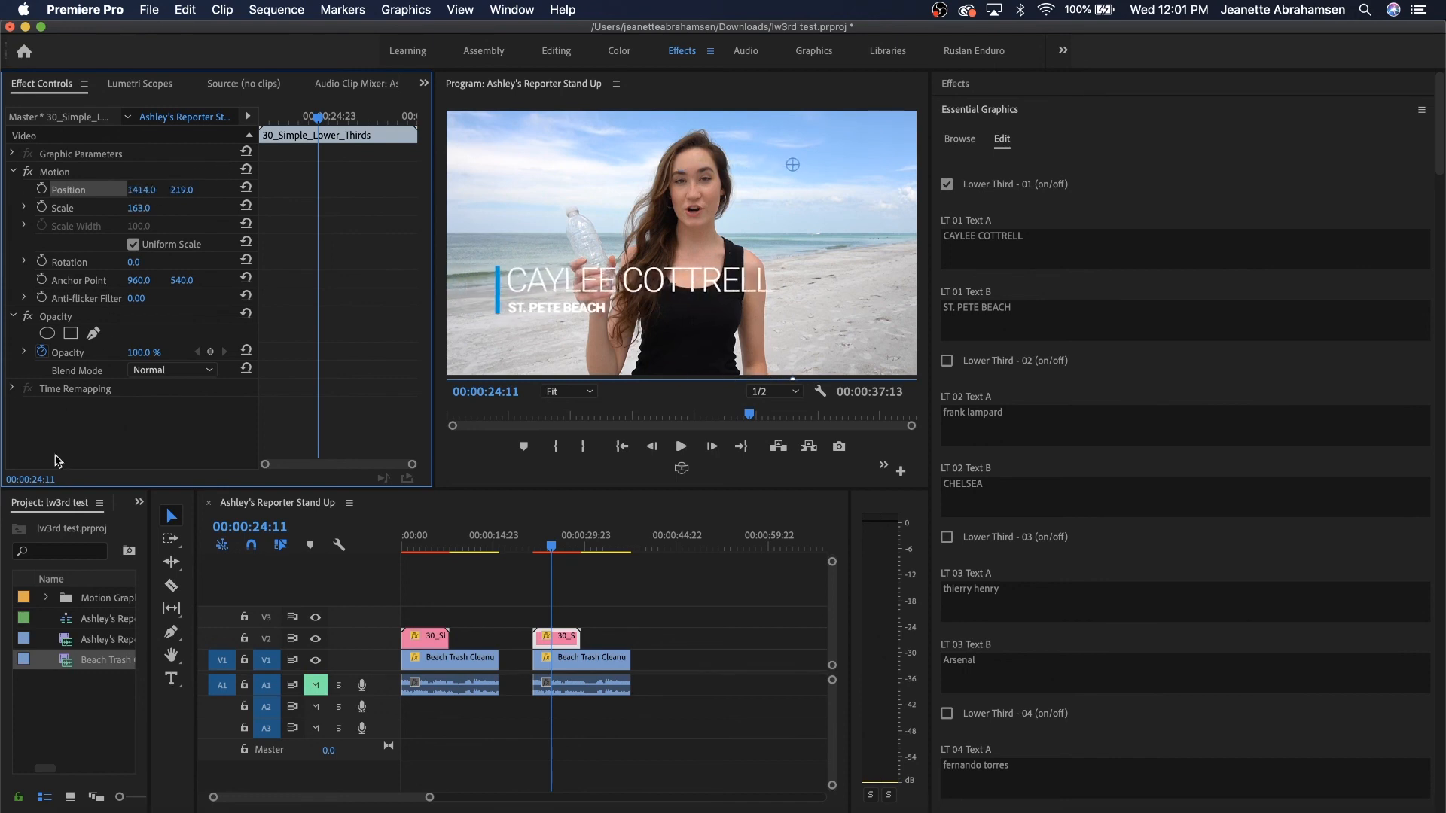
left_click(246, 206)
left_click(247, 188)
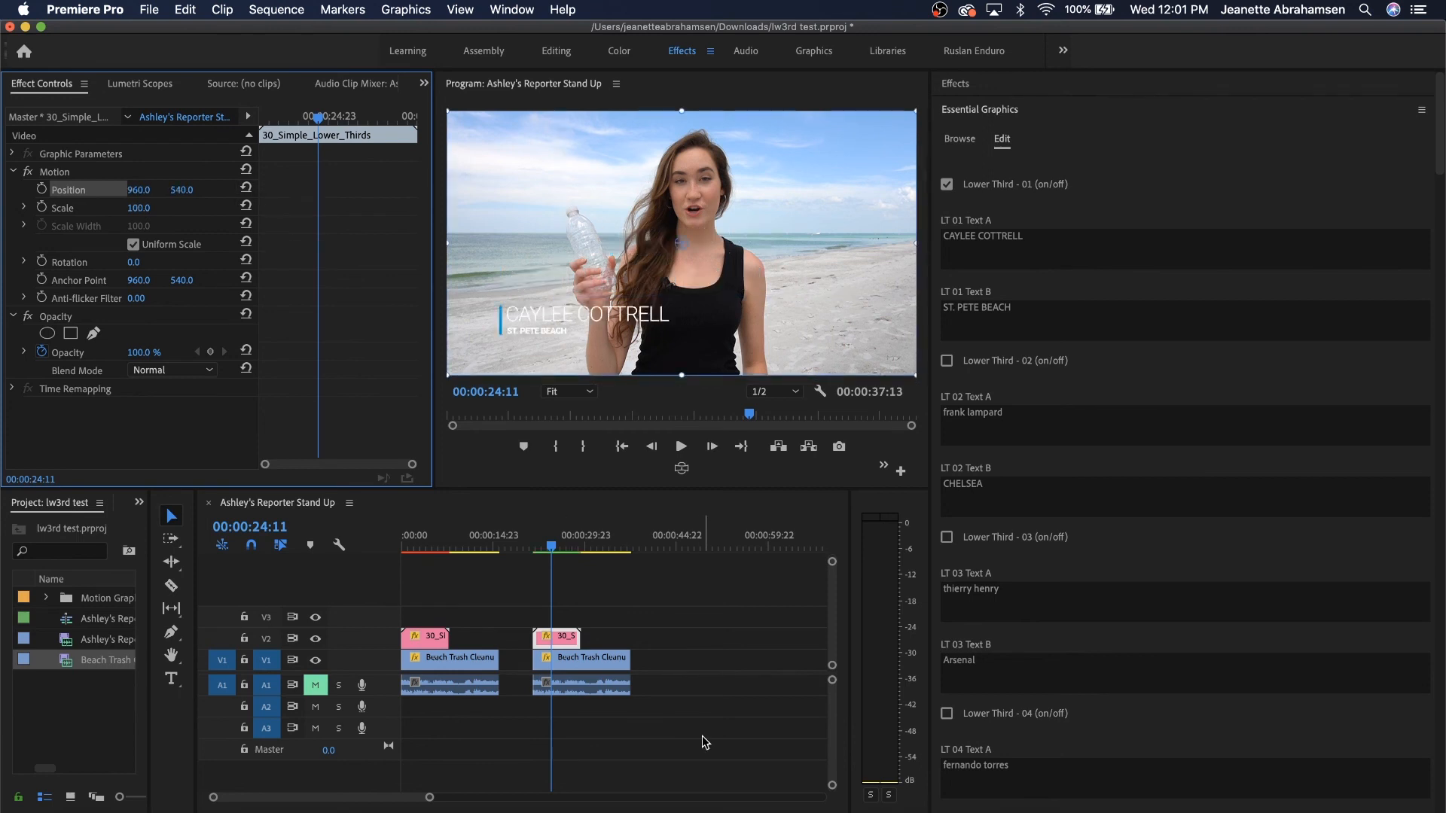